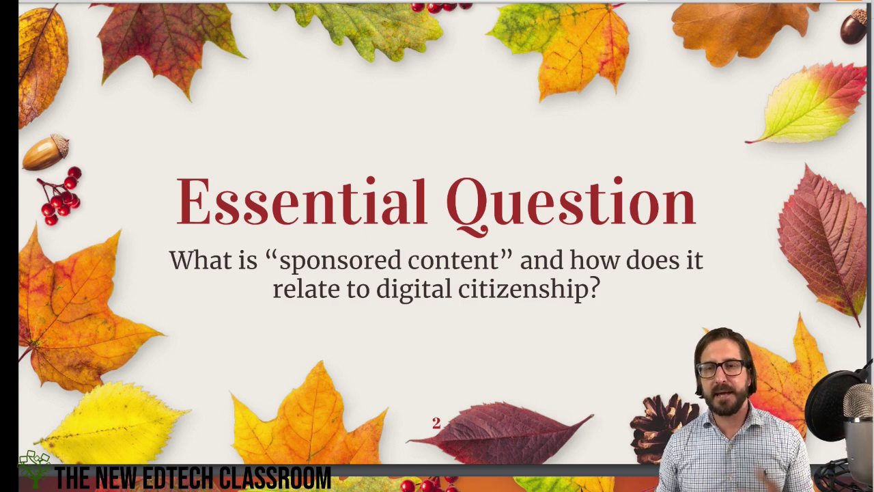
Scroll to the Engage prior knowledge slide about sponsors and follow its Whiteboard.fi link
scroll(437, 246, down, 3)
scroll(437, 246, down, 5)
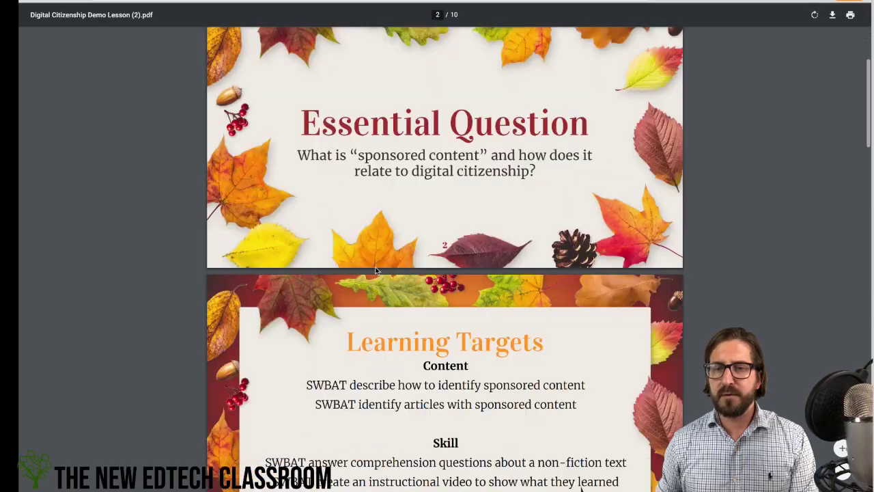
scroll(375, 271, down, 4)
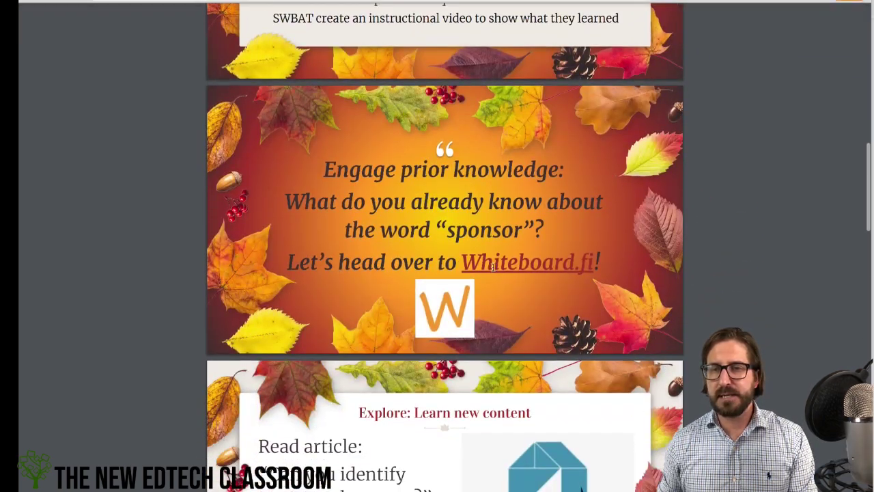
click(497, 265)
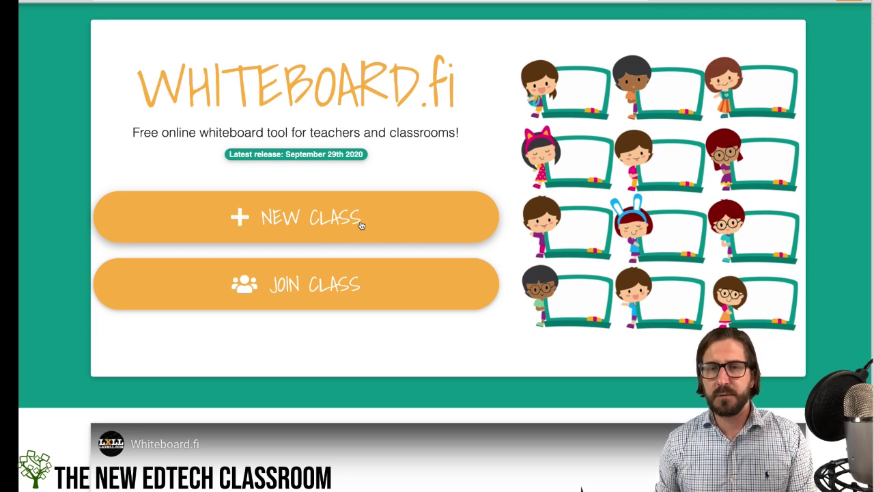
Create the class 'Demo Class - Digital Citizen' with the waiting room lobby enabled (room code d4968)
click(266, 219)
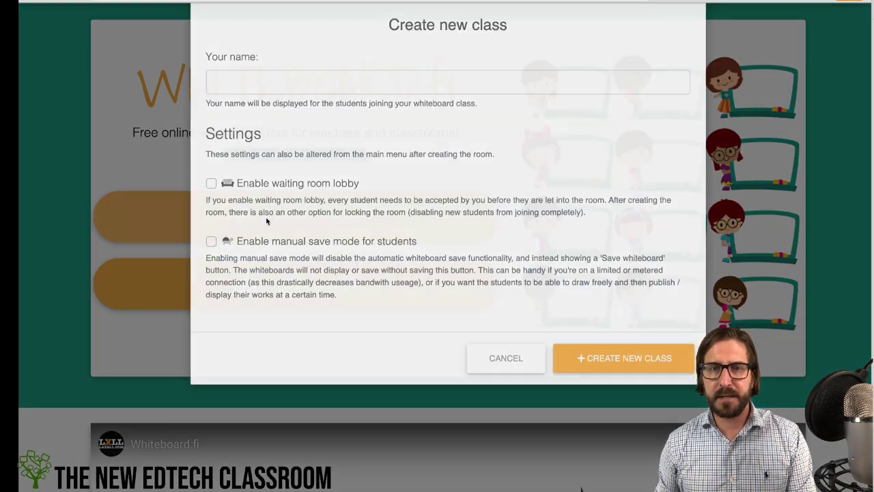
text(Demo Class - Digital Citizen)
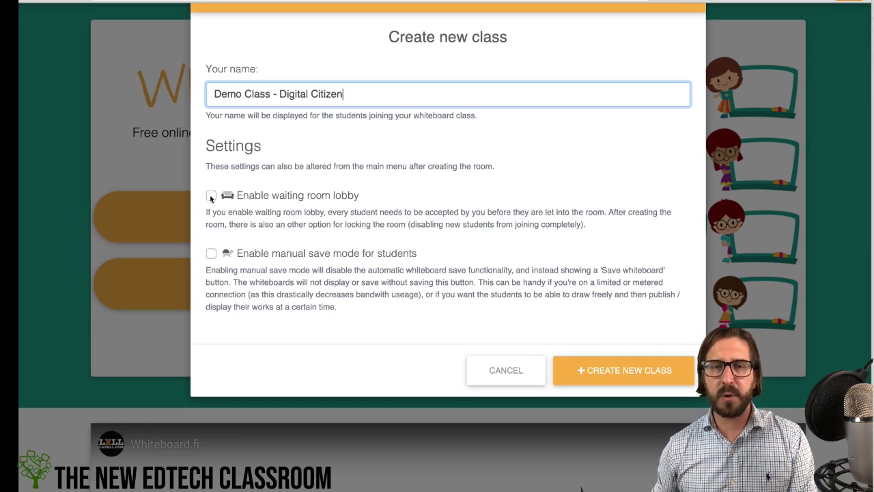
click(211, 196)
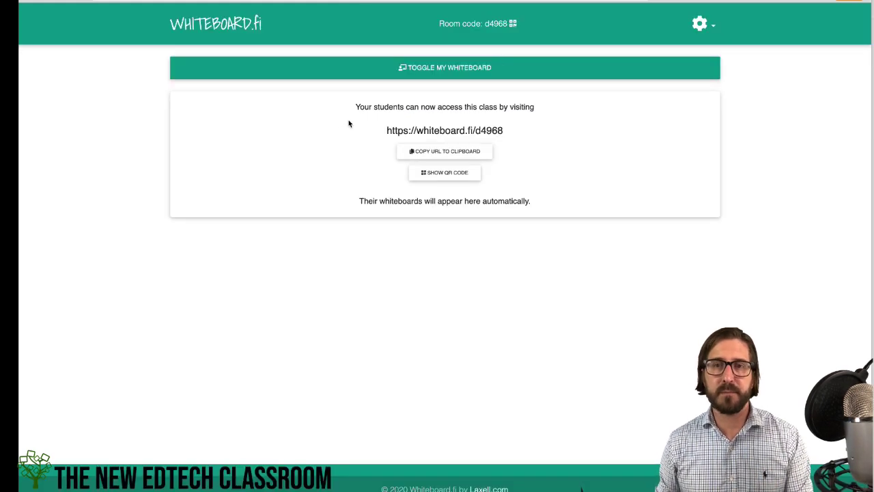
On My Whiteboard, draw a tall grey rectangle and duplicate it into three aligned side-by-side columns
click(436, 70)
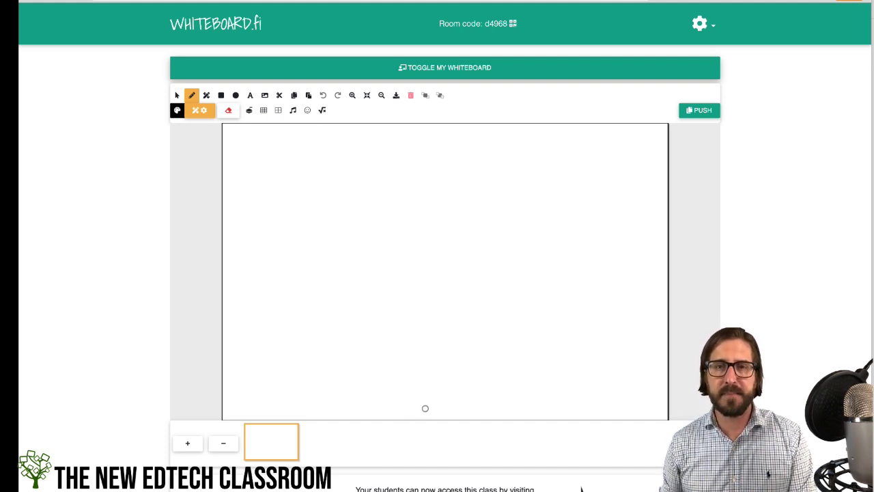
mouse_move(225, 165)
mouse_down()
mouse_move(387, 416)
mouse_move(377, 415)
mouse_up()
click(349, 179)
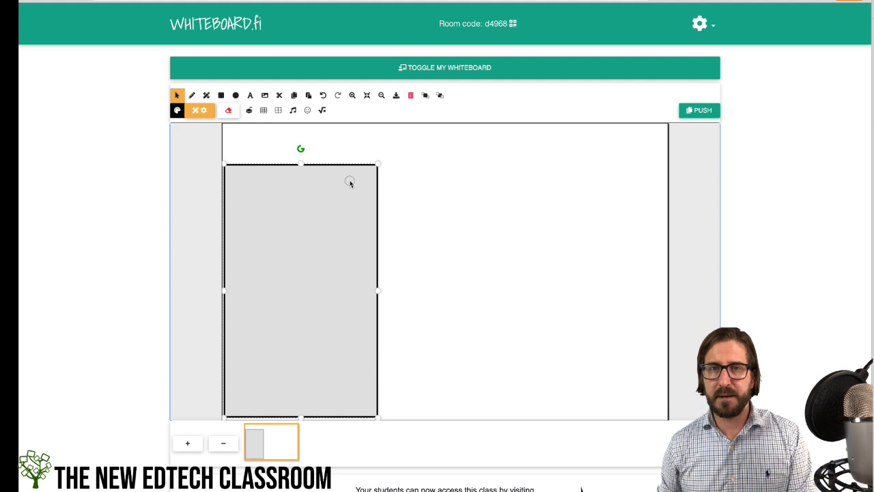
click(294, 95)
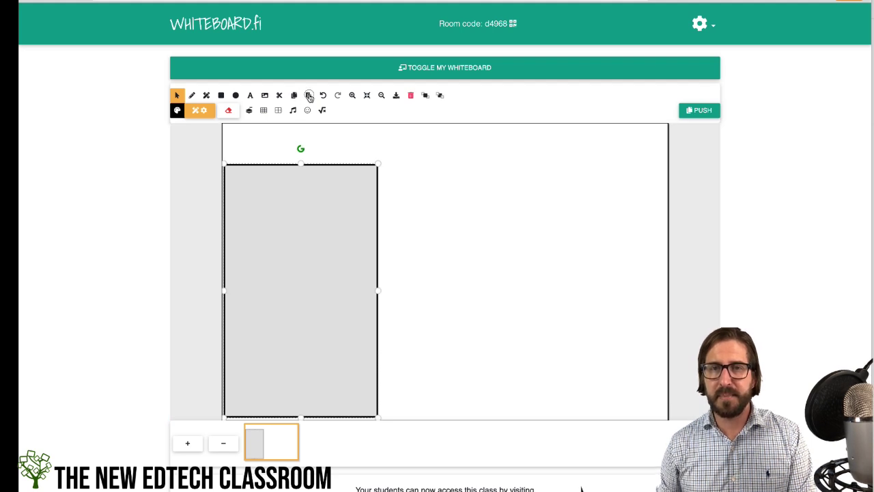
click(308, 95)
drag(318, 216, 467, 208)
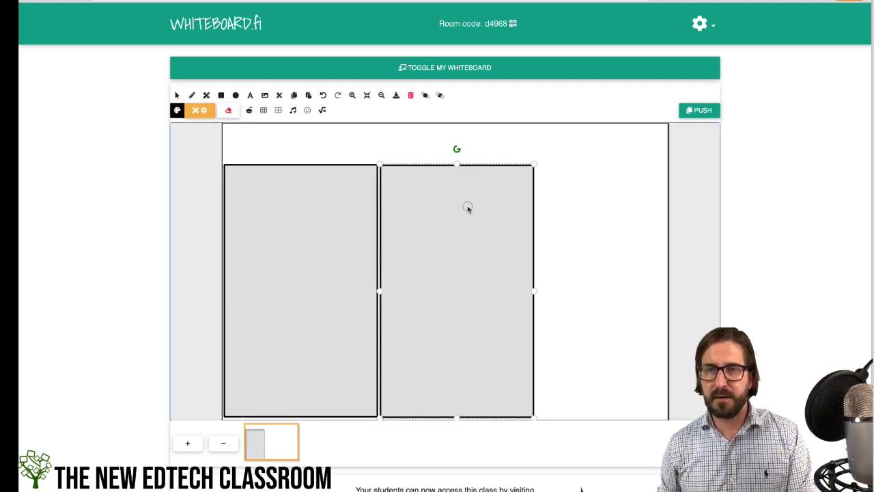
key(ctrl+v)
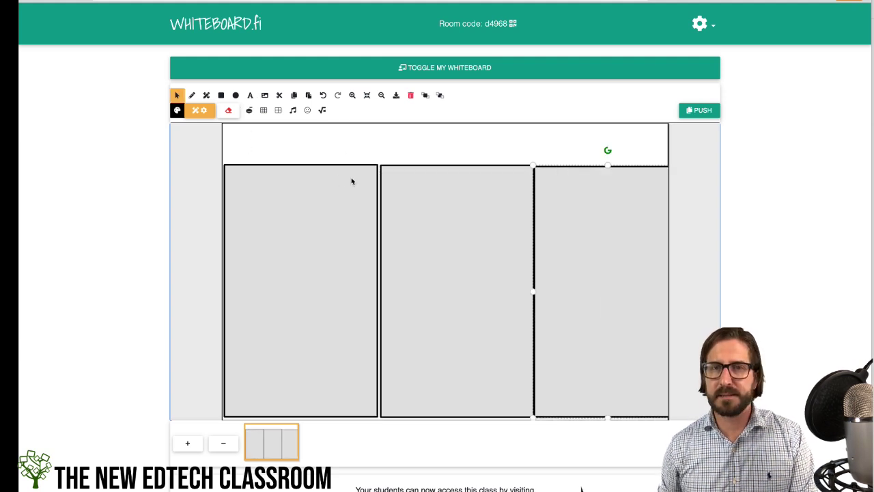
drag(426, 203, 424, 199)
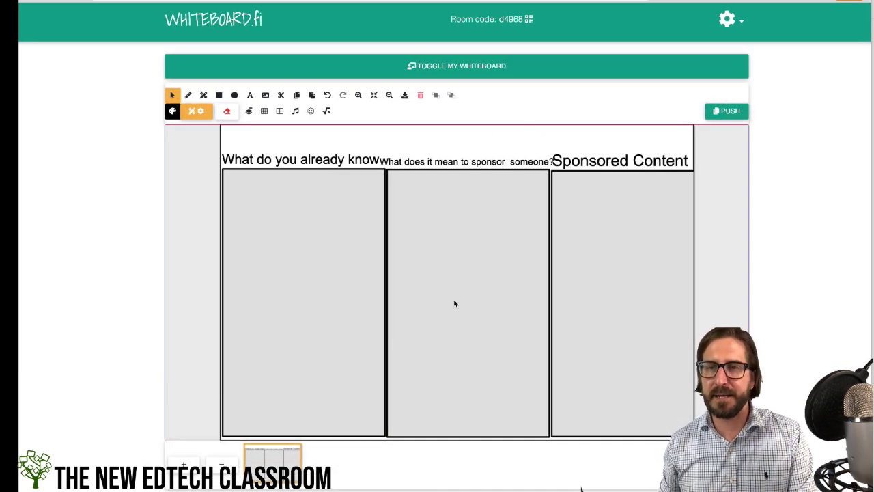
Flatten the three-column worksheet into the background and draw a test scribble over the first heading
click(249, 113)
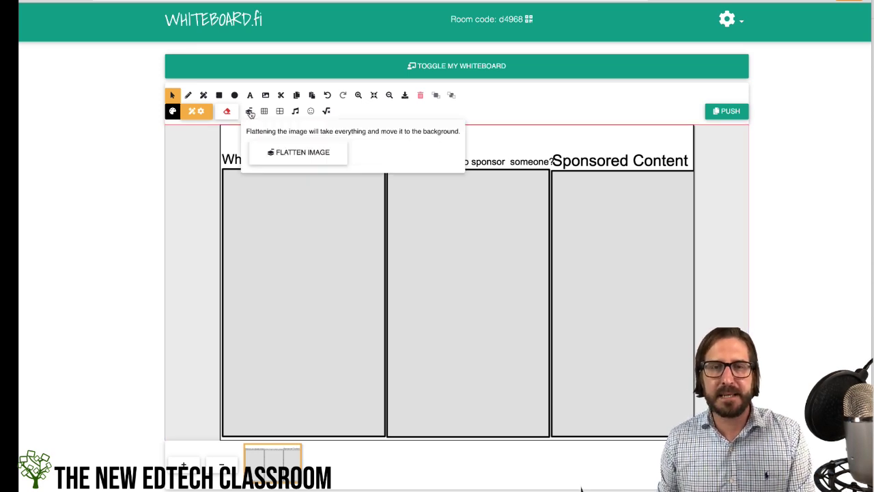
click(280, 153)
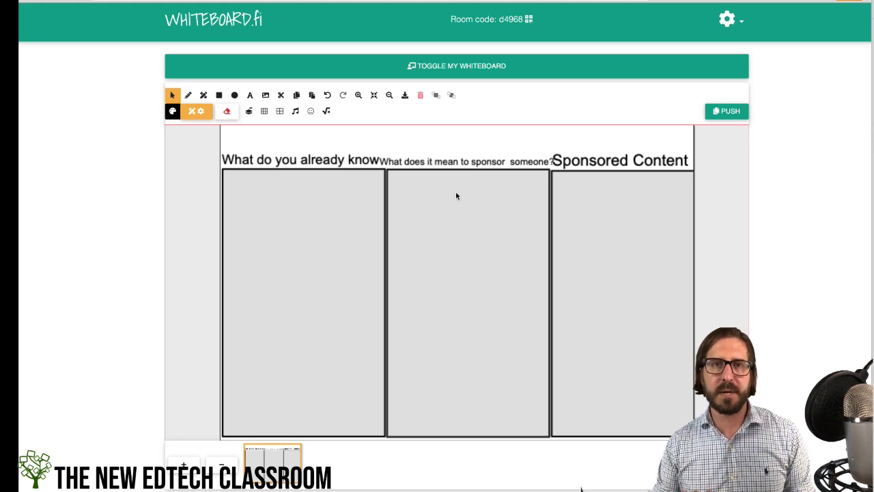
click(188, 95)
drag(247, 148, 296, 222)
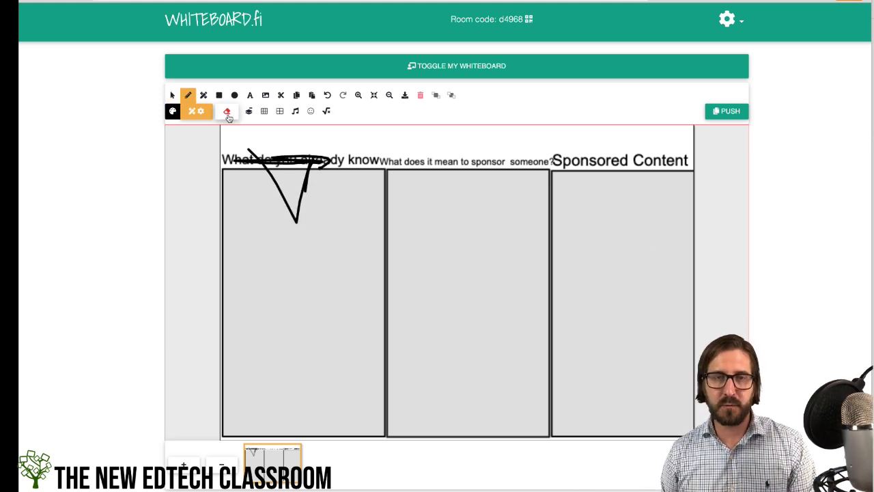
Clear the foreground scribble while keeping the background, and close the room QR code
click(228, 113)
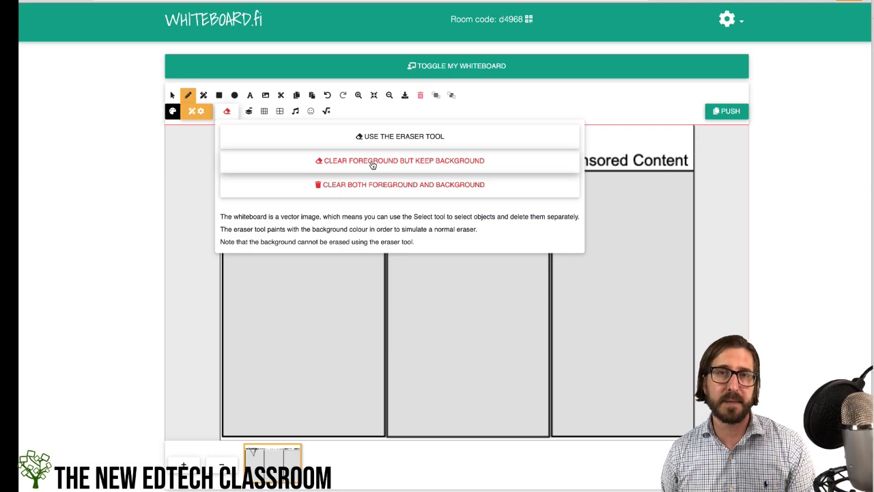
click(528, 19)
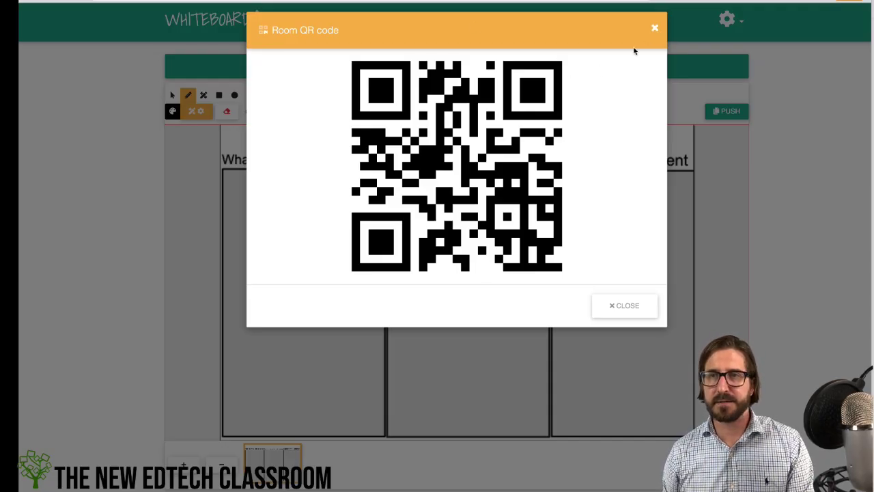
click(655, 29)
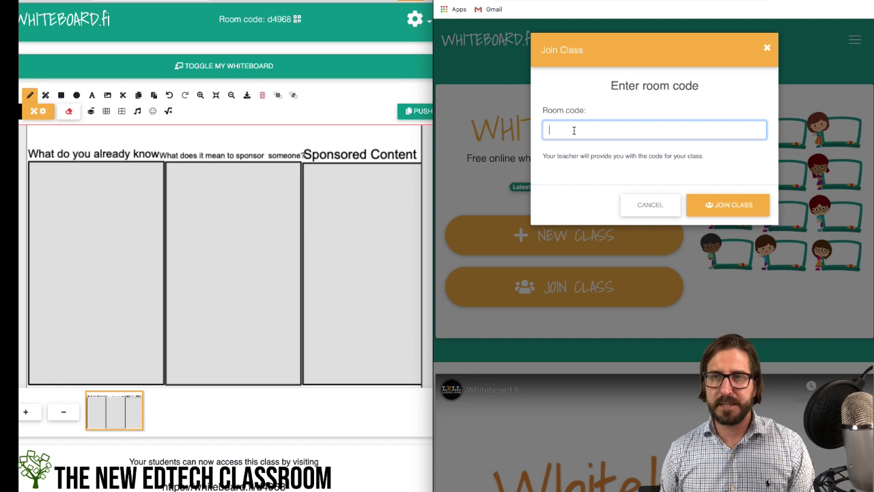
In the second window, join the class as a demo student using the suggested name
scroll(578, 132, up, 5)
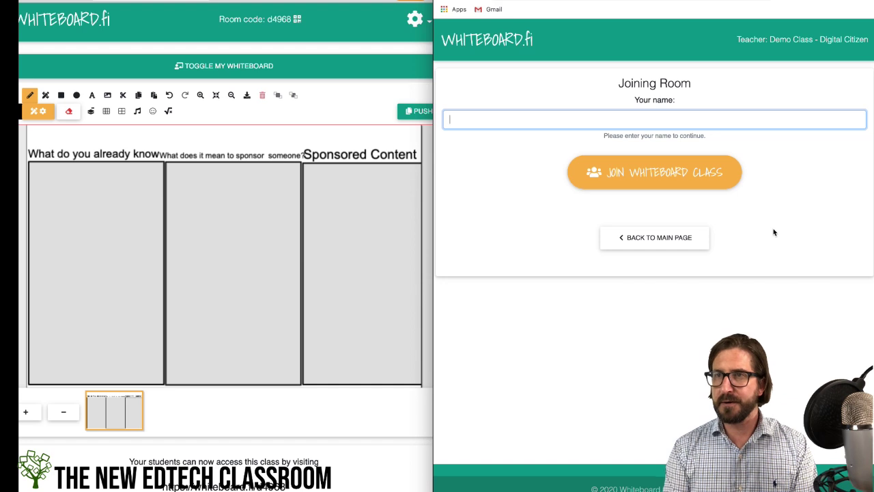
text(Dan)
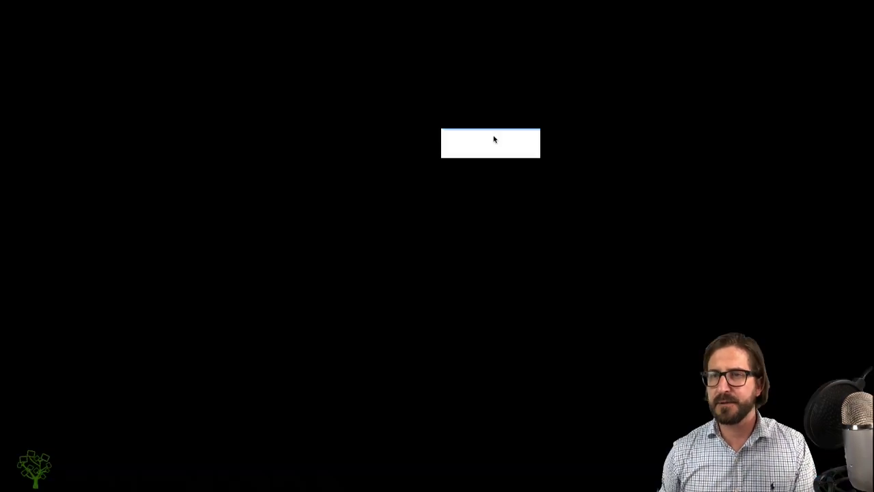
click(494, 139)
click(658, 171)
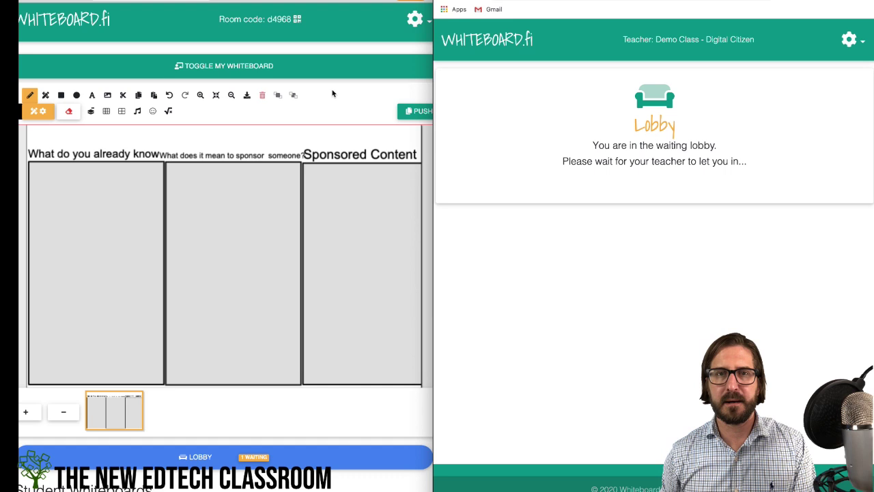
Hide the teacher whiteboard and admit the waiting student from the lobby
click(226, 67)
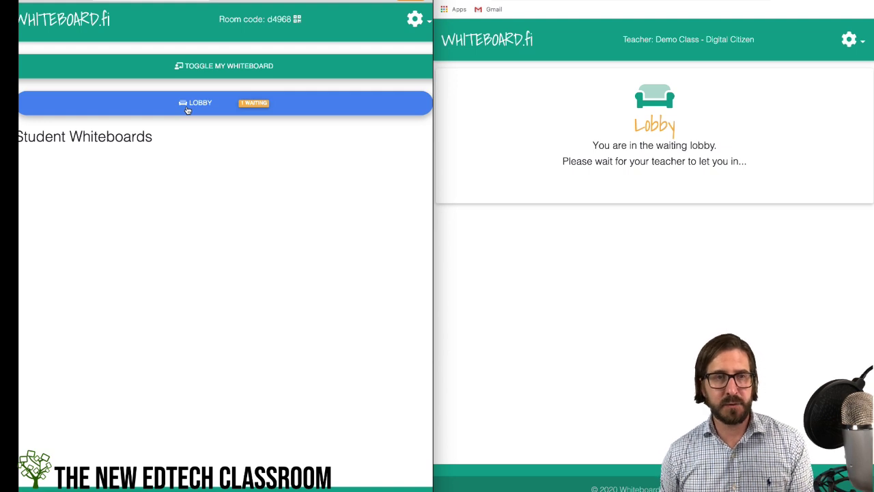
click(258, 104)
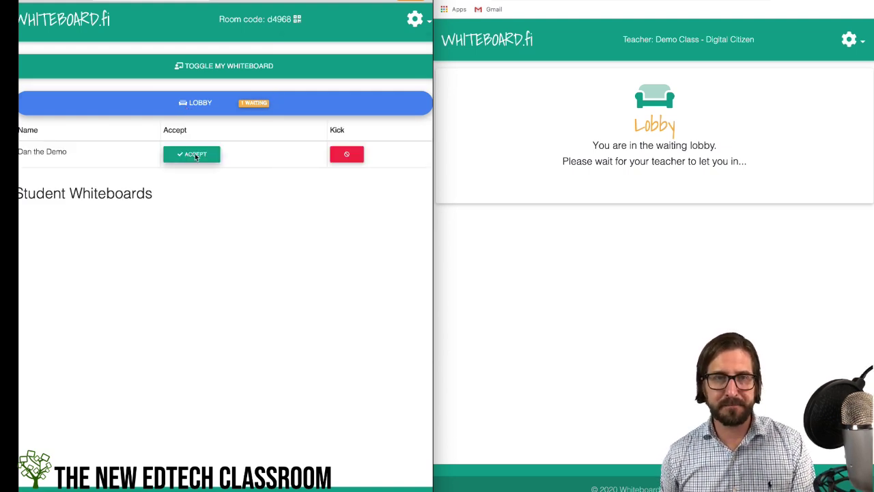
click(194, 155)
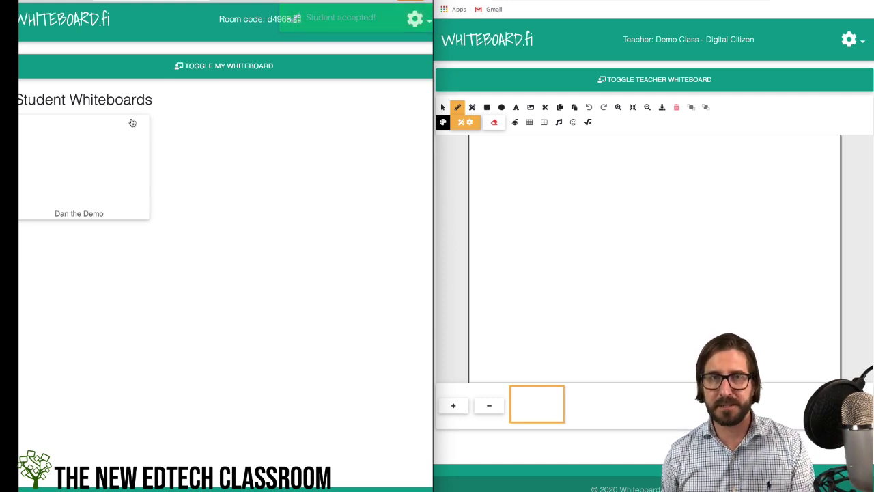
Push the teacher's three-column sponsorship board, with its athletes note, onto the student's whiteboard
click(615, 80)
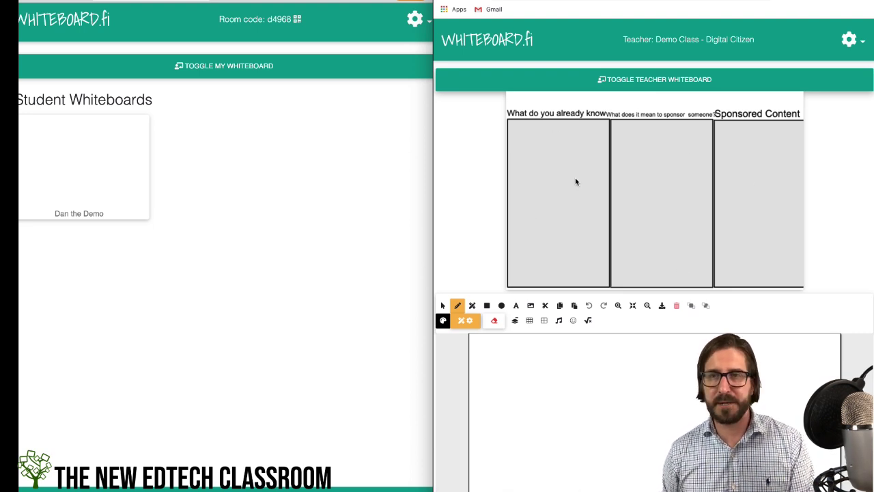
click(238, 66)
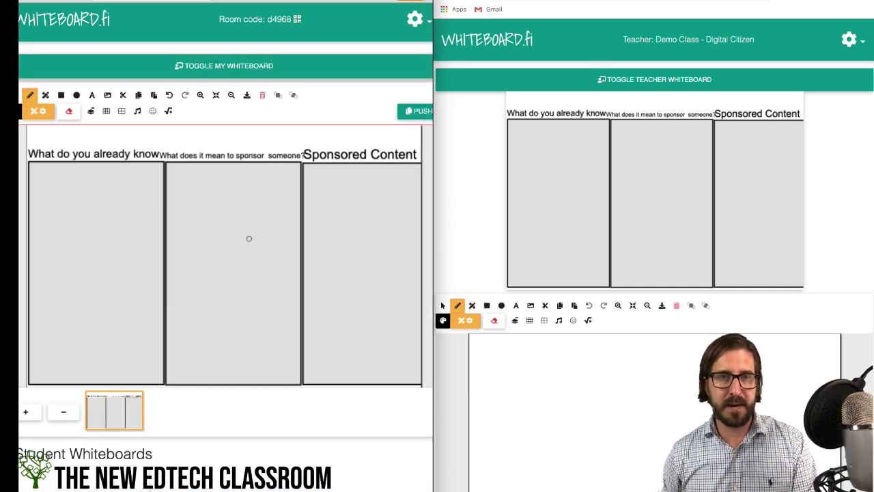
scroll(248, 239, down, 1)
scroll(249, 239, down, 4)
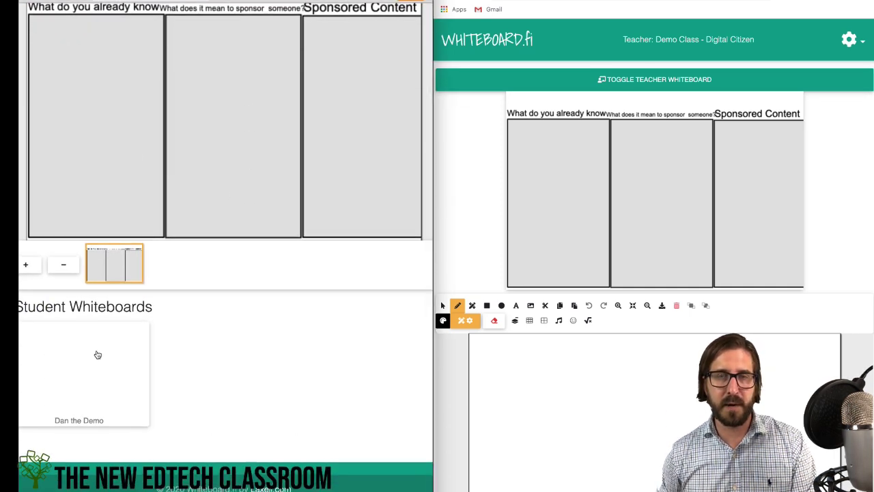
scroll(275, 185, up, 5)
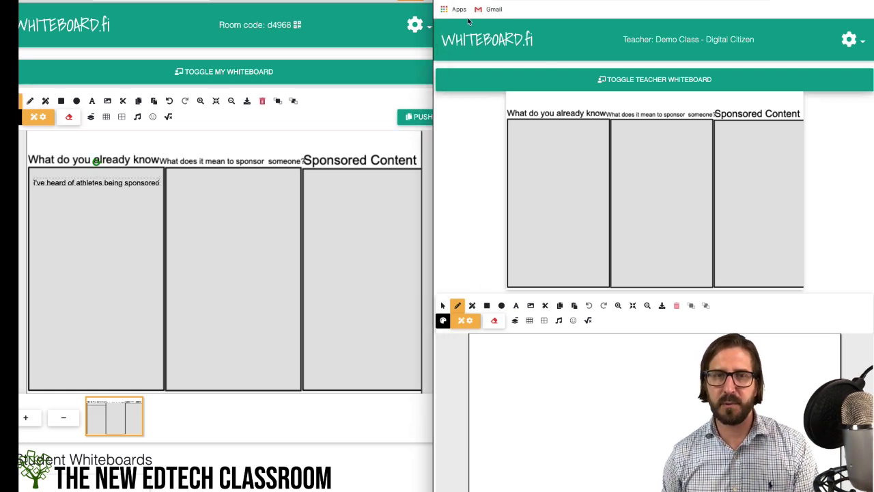
scroll(562, 126, down, 3)
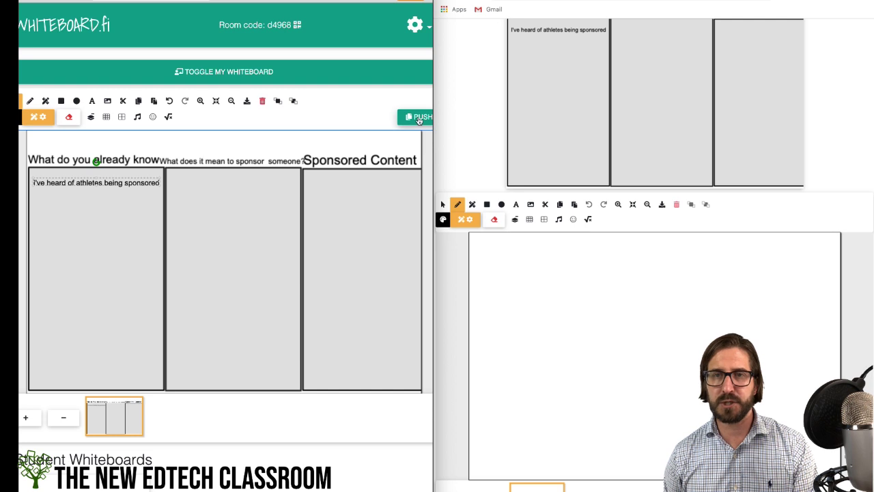
click(419, 117)
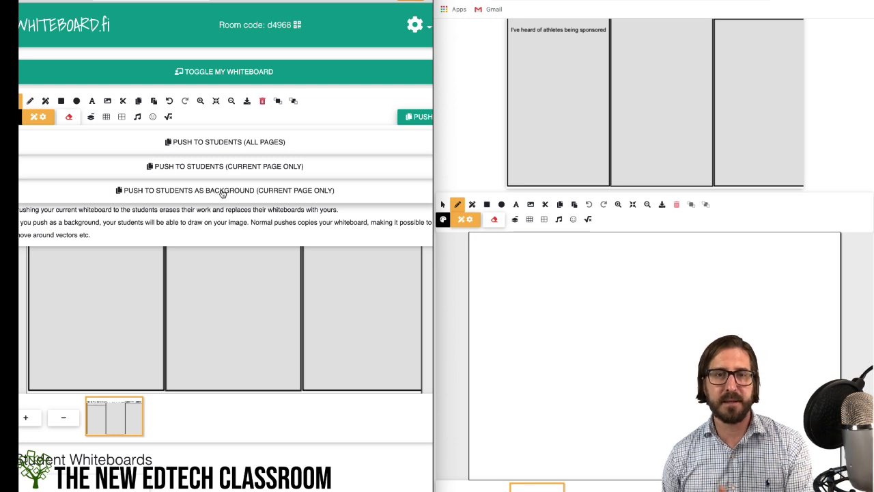
click(222, 191)
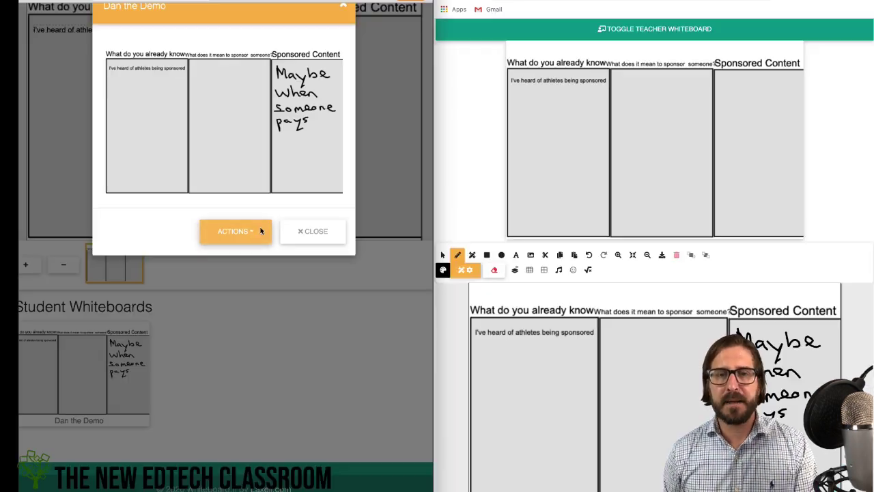
Copy the student's 'Maybe when someone pays' board onto the teacher whiteboard via Actions
click(182, 352)
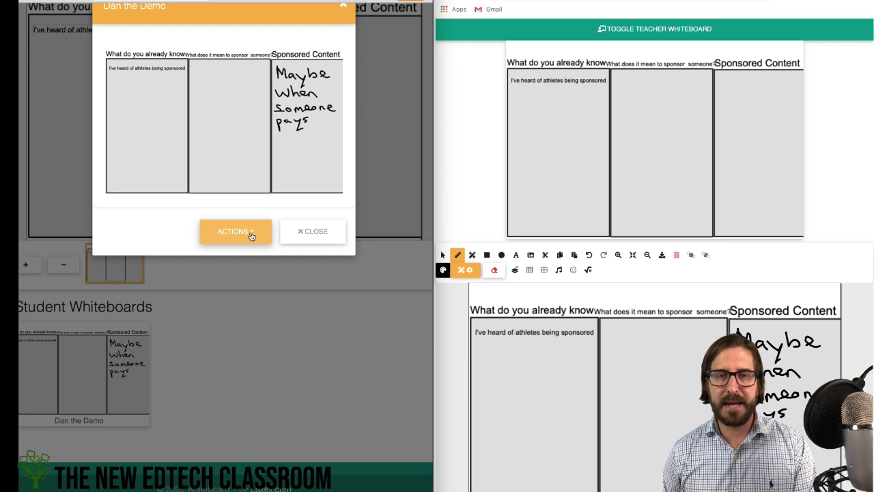
click(250, 235)
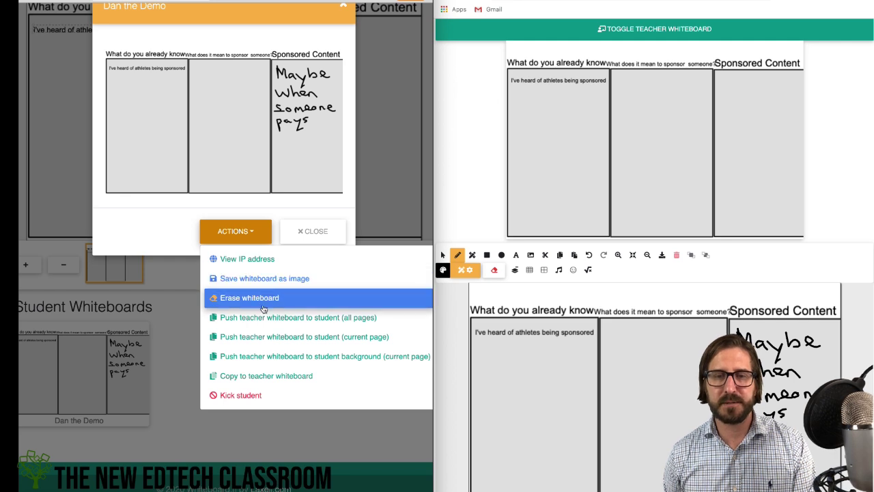
click(309, 376)
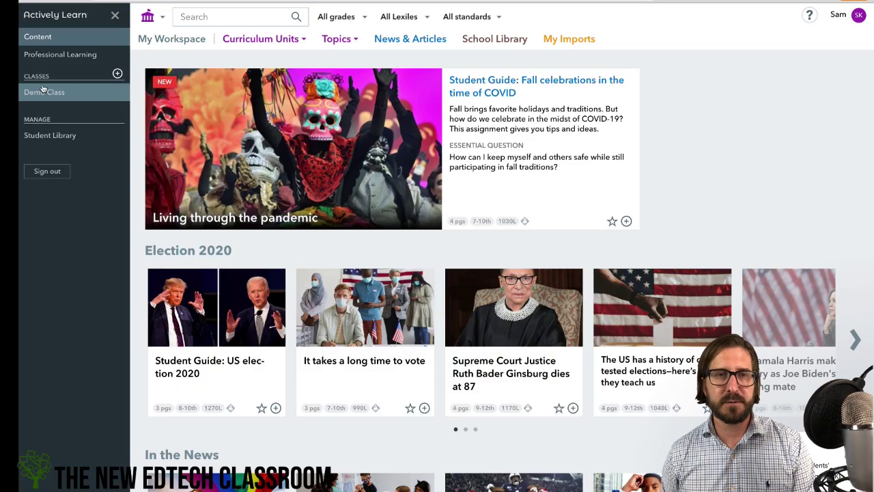
Create an 8th Grade class named 'Digital Citizenship - Demo'
click(118, 76)
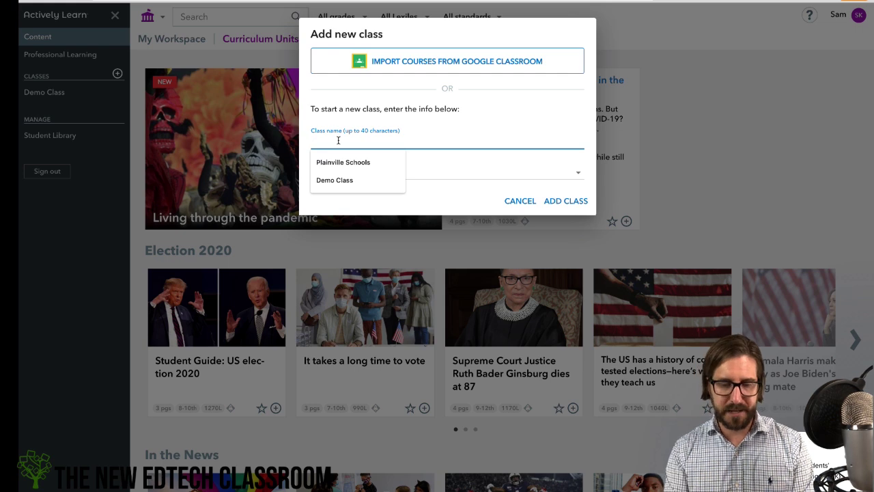
text(Digital Citizenship - Demo)
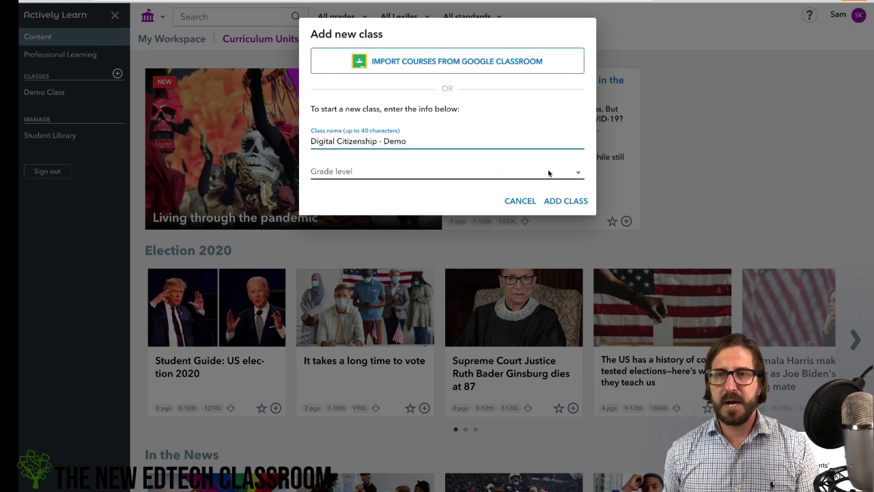
click(574, 178)
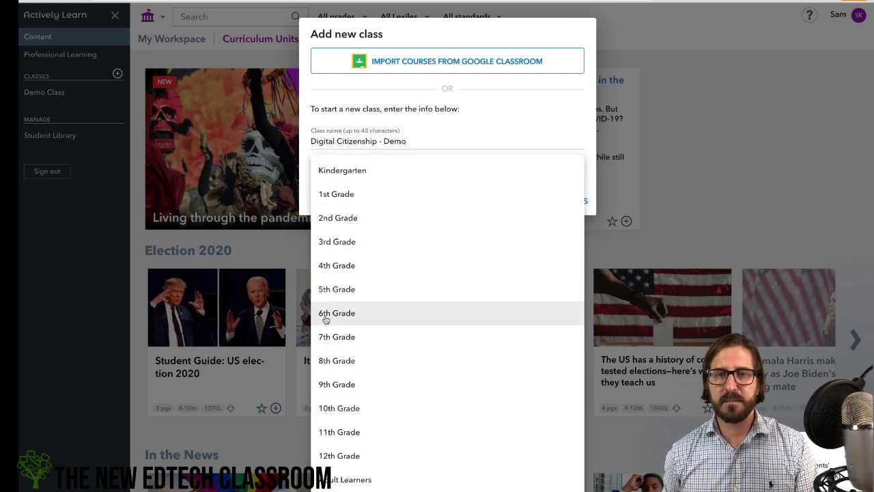
click(336, 356)
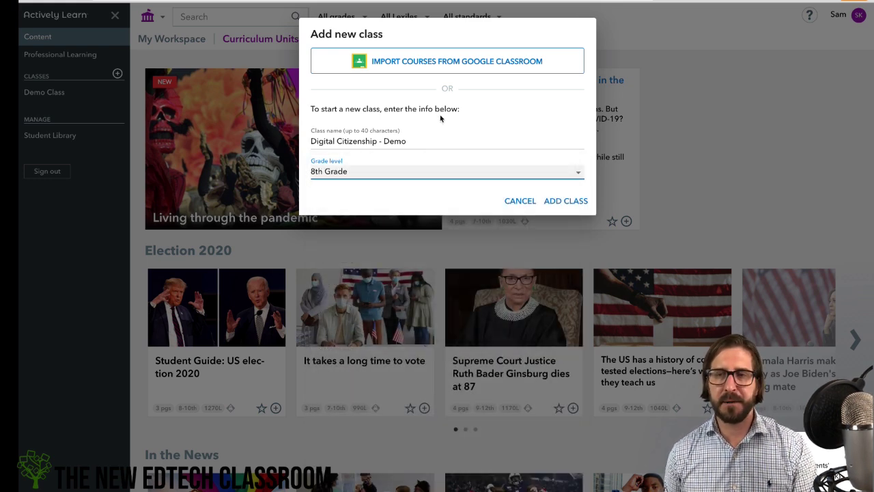
click(566, 201)
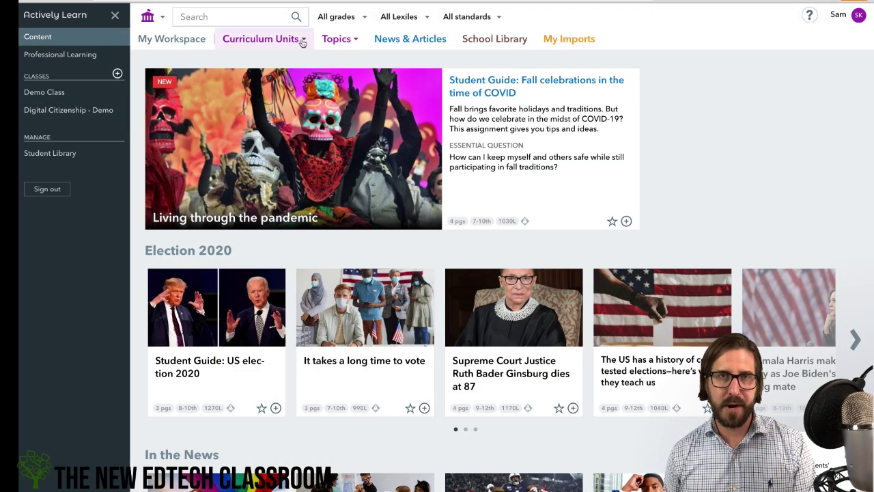
Browse the curriculum units and topics menus, then close them
click(302, 40)
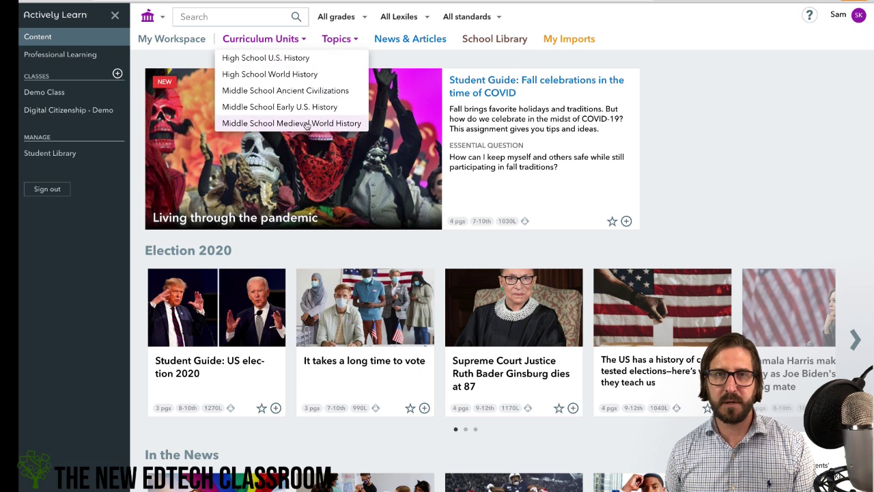
click(355, 41)
click(354, 41)
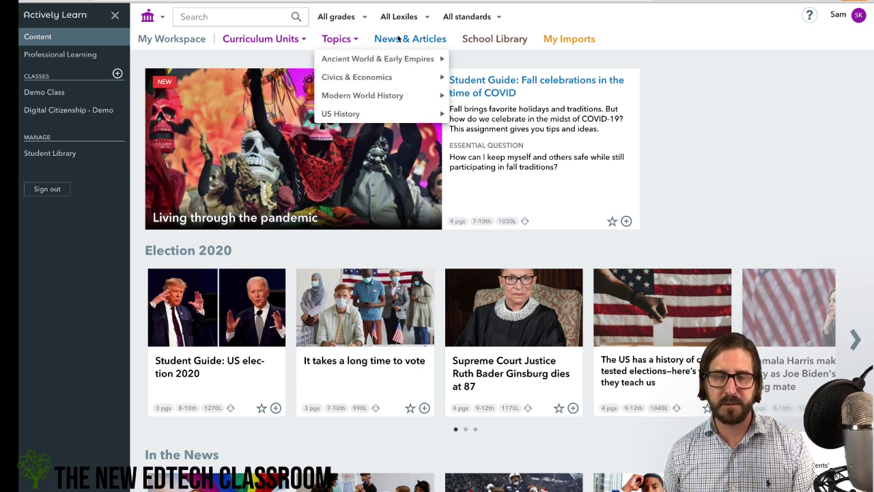
click(645, 66)
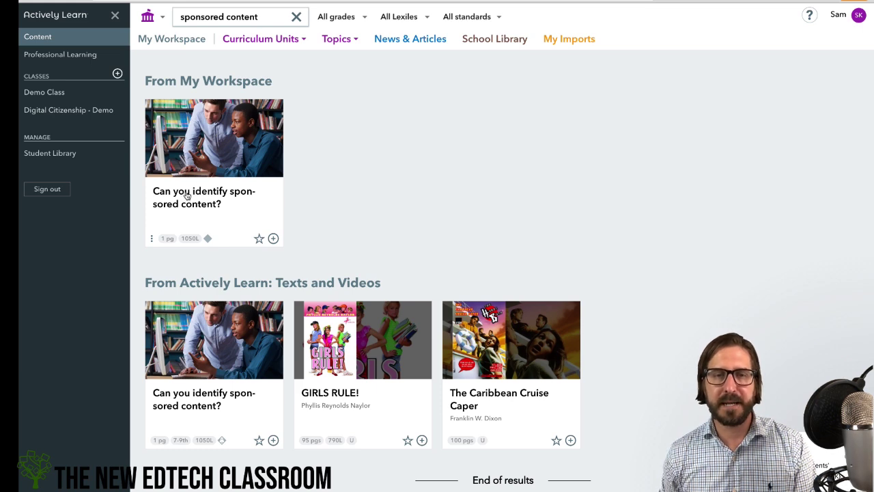
Open 'Can you identify sponsored content?' from My Workspace and scroll down to Question 1
click(183, 196)
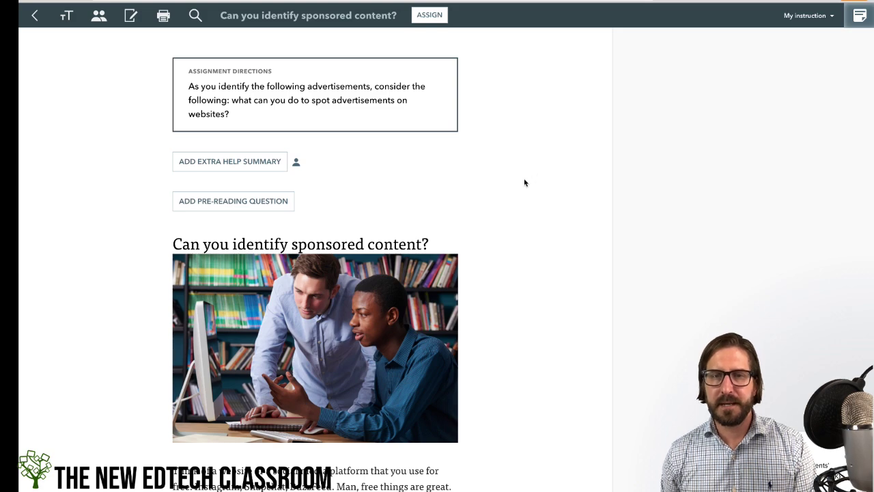
scroll(524, 183, down, 6)
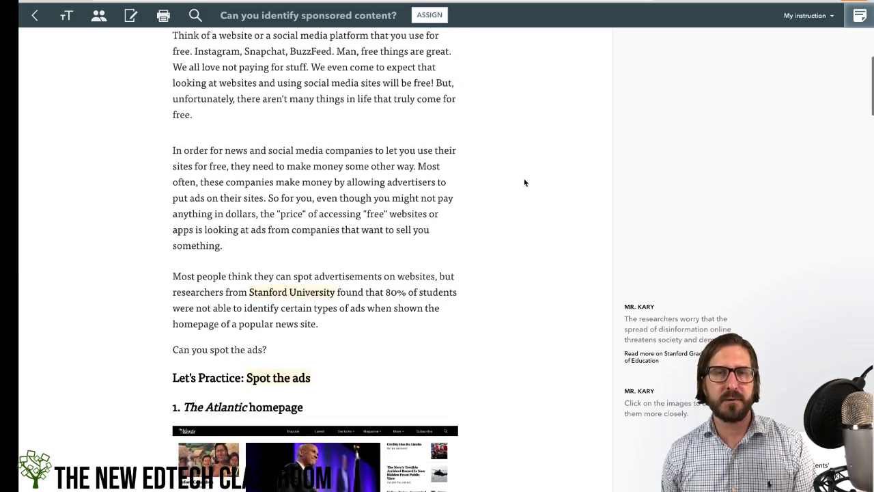
scroll(524, 182, down, 4)
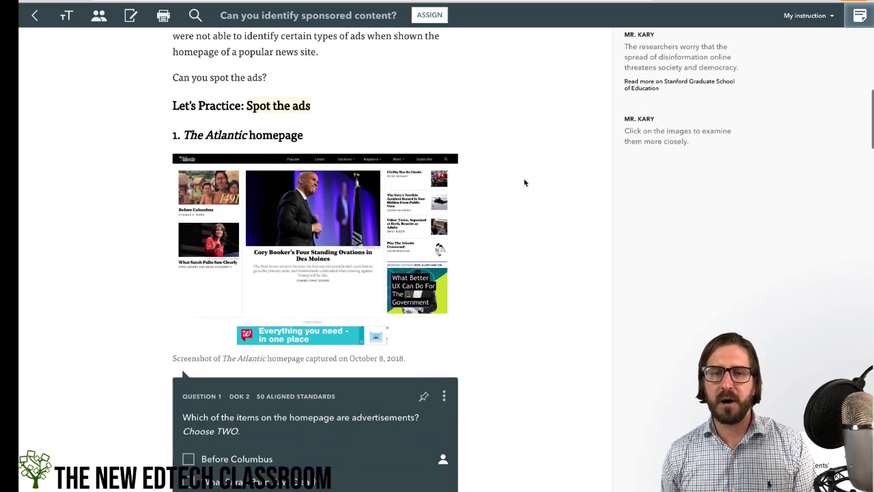
scroll(524, 183, down, 2)
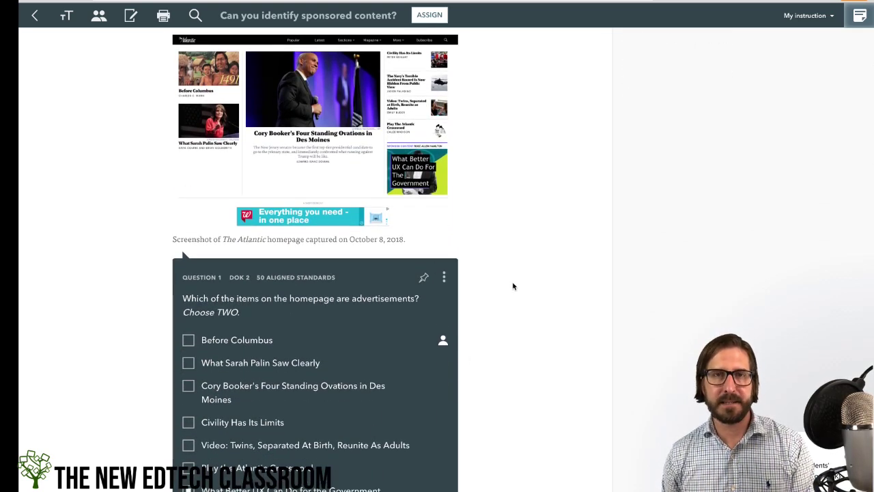
scroll(514, 286, down, 1)
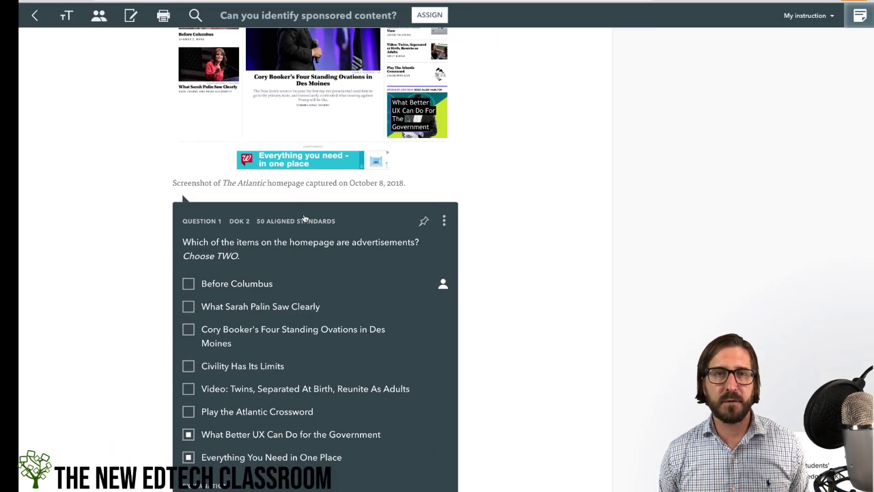
Delete Question 1, insert a new question after 'spot it?', and assign the text to Digital Citizenship - Demo
click(444, 220)
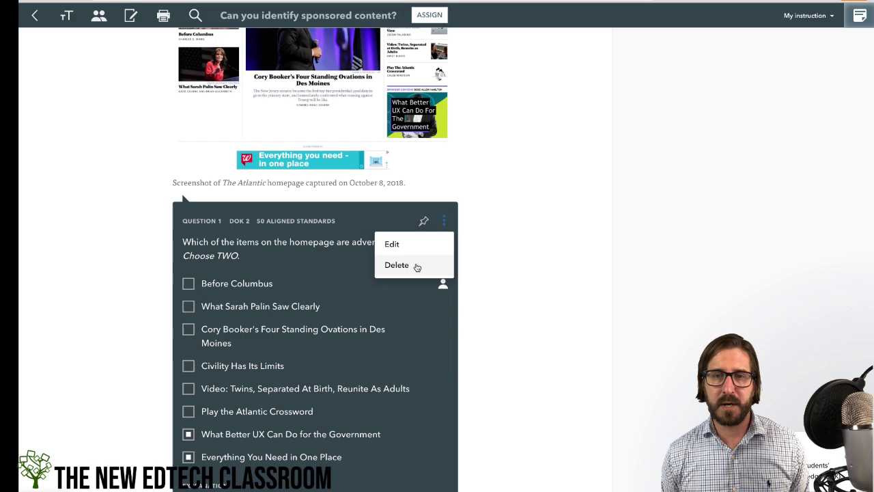
click(415, 265)
drag(326, 247, 294, 244)
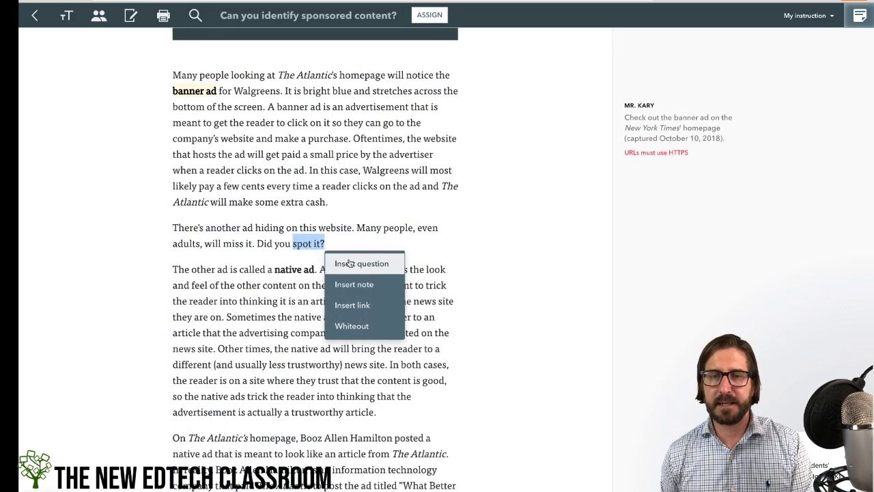
click(350, 263)
scroll(349, 264, down, 1)
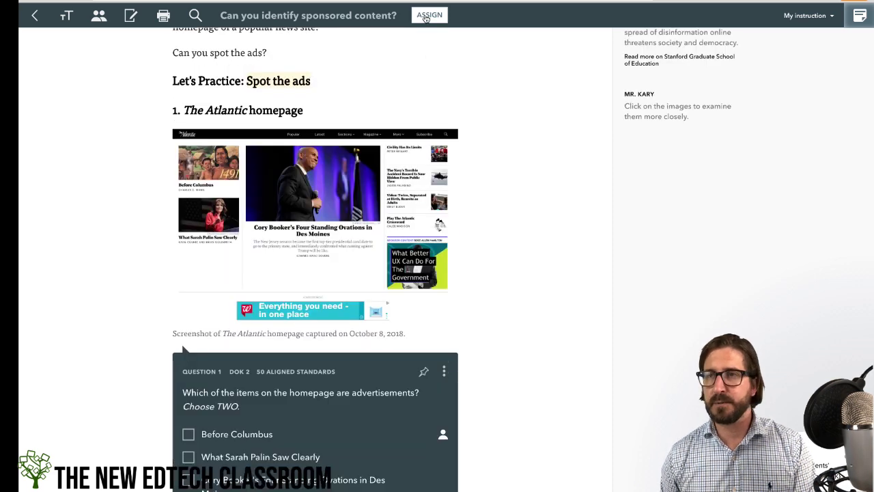
click(426, 16)
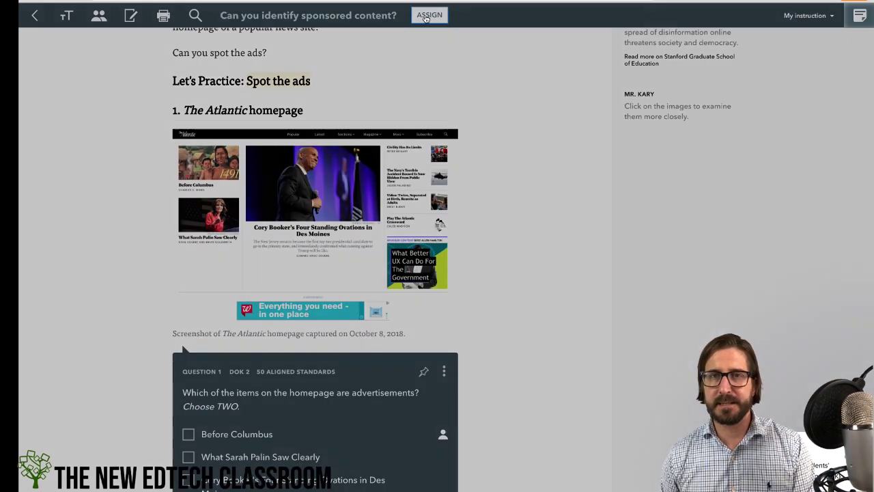
click(284, 81)
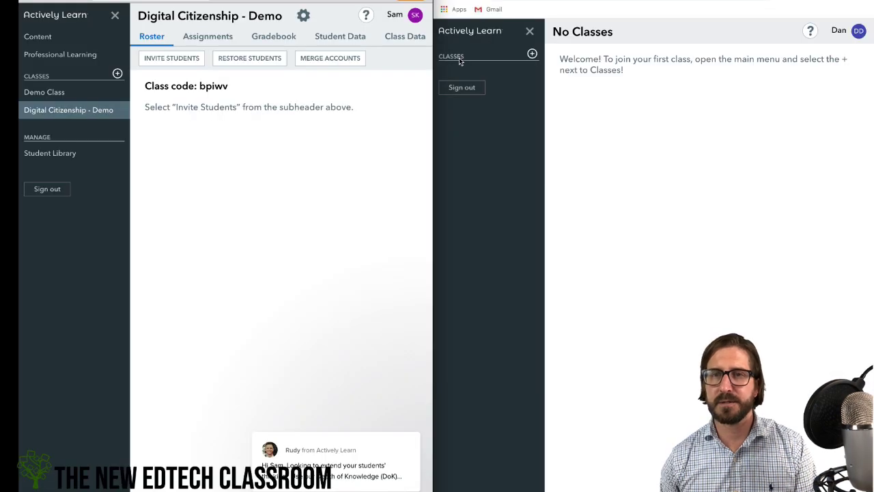
Join the student to Digital Citizenship - Demo with its class code, then view the teacher's Assignments
click(531, 56)
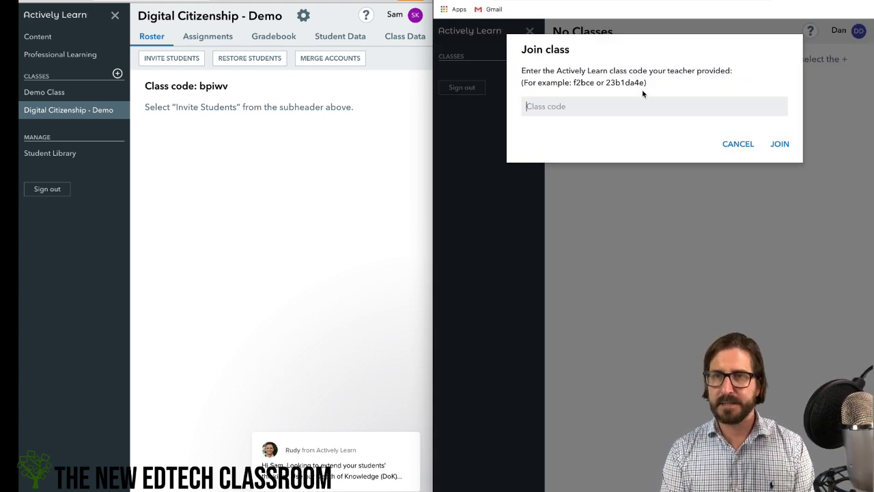
text(b)
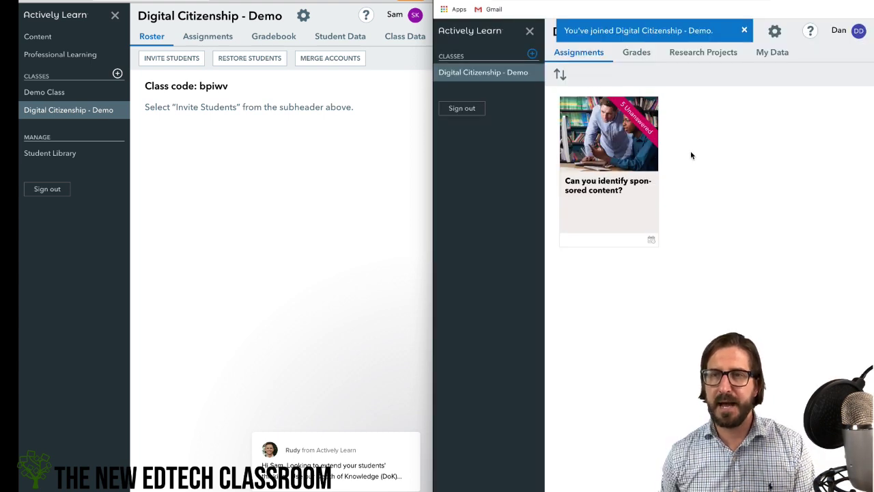
click(199, 39)
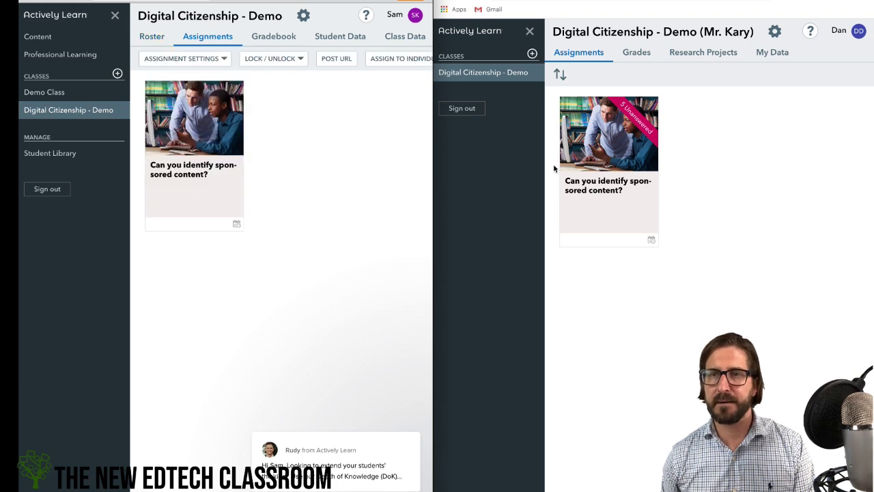
Open the assigned sponsored-content article and scroll into its text
click(608, 118)
scroll(483, 180, down, 5)
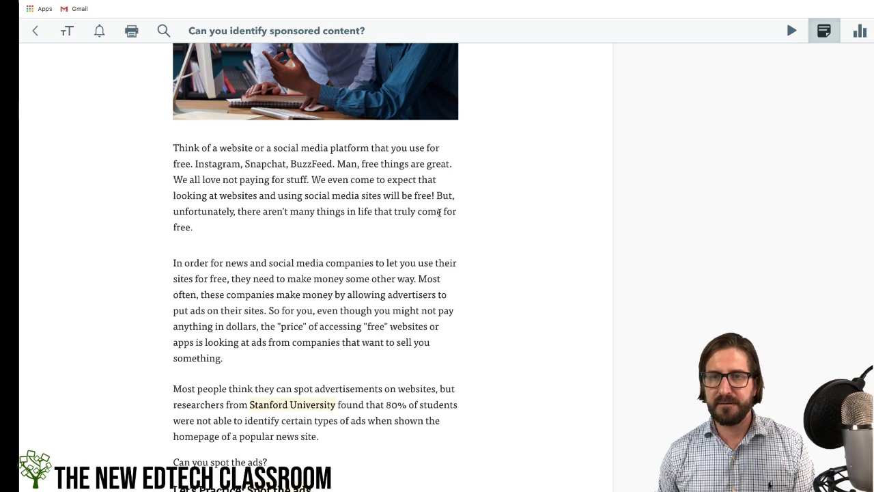
drag(441, 212, 413, 211)
scroll(316, 269, down, 2)
Define 'advertisements', hear its pronunciation, close the dictionary, and scroll down to Question 1
double_click(316, 268)
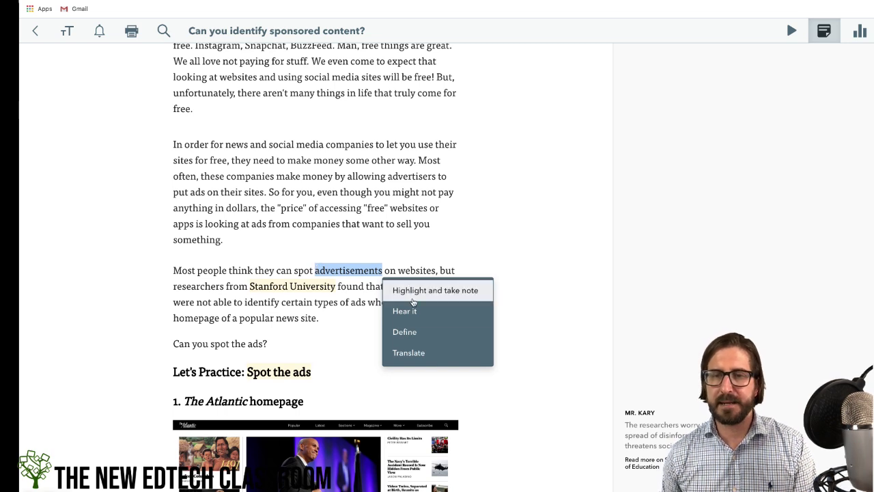
click(404, 331)
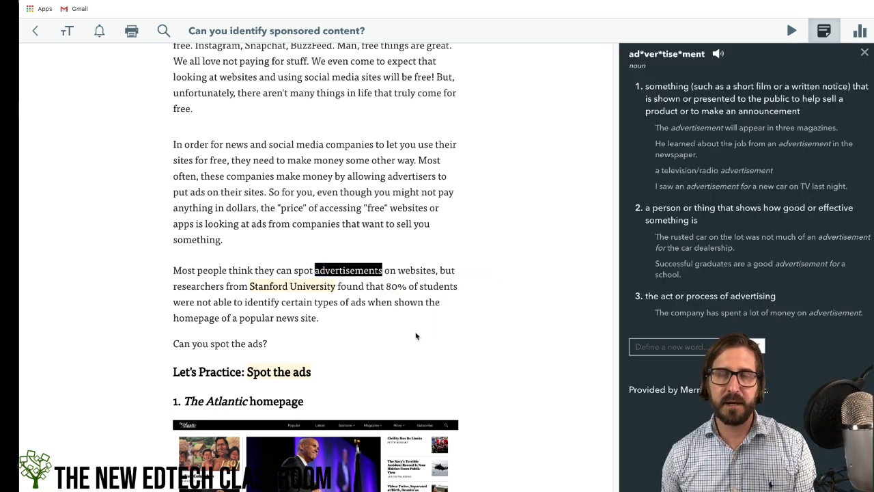
click(718, 55)
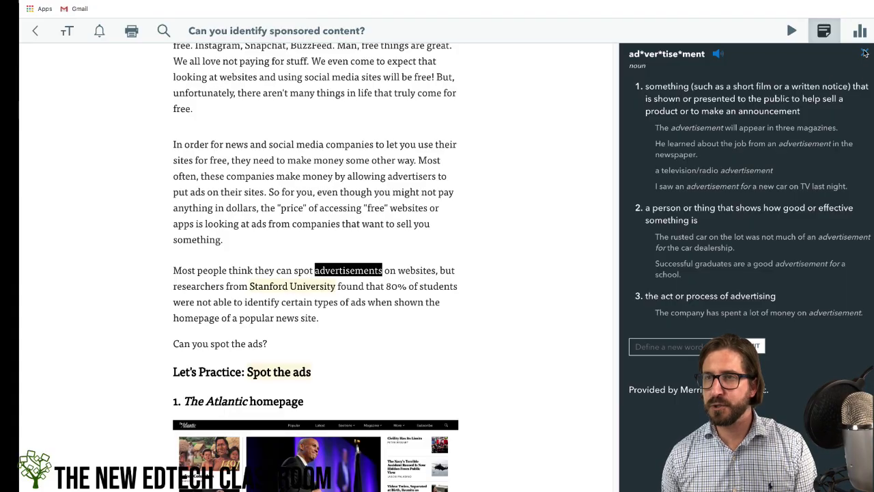
click(864, 52)
scroll(508, 252, down, 5)
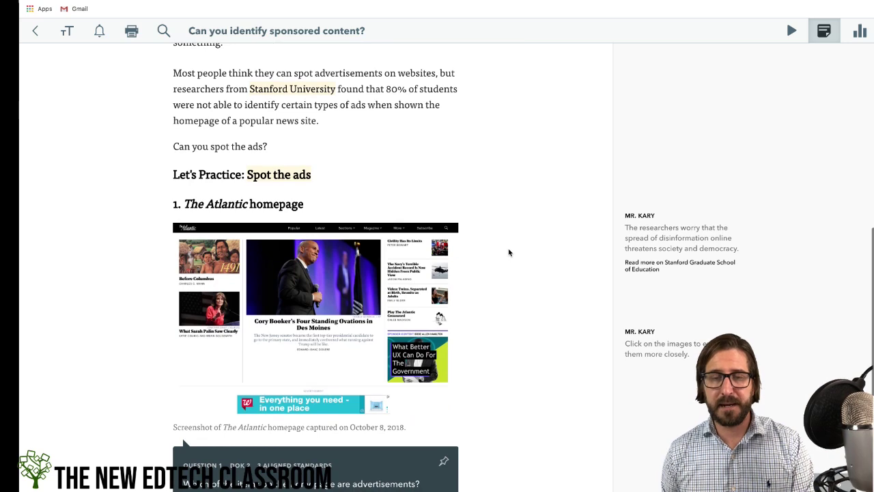
scroll(509, 252, down, 4)
Scroll through the demo student's Grade, Reading pace, Words per response and Standards data
scroll(508, 252, down, 4)
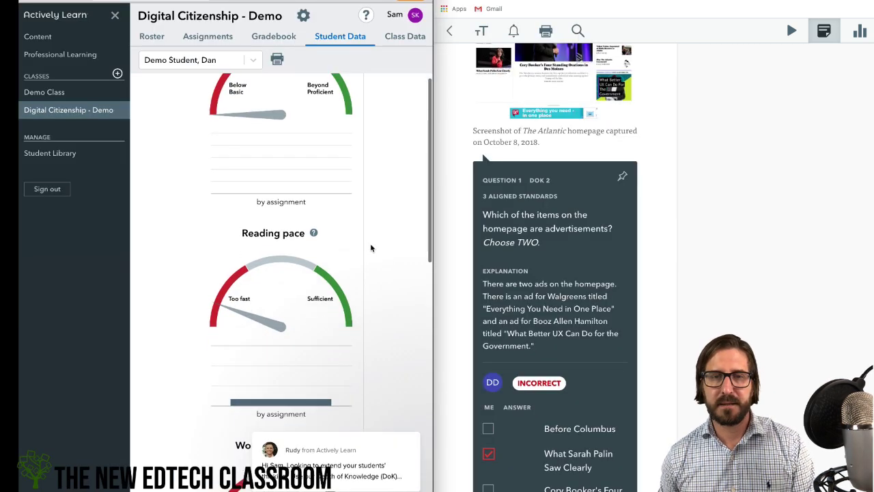
scroll(371, 247, down, 5)
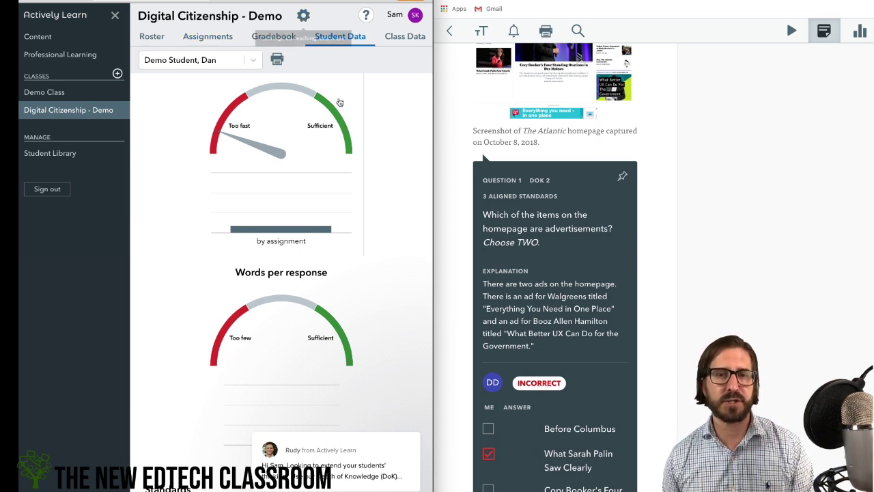
scroll(315, 206, down, 2)
scroll(315, 207, down, 5)
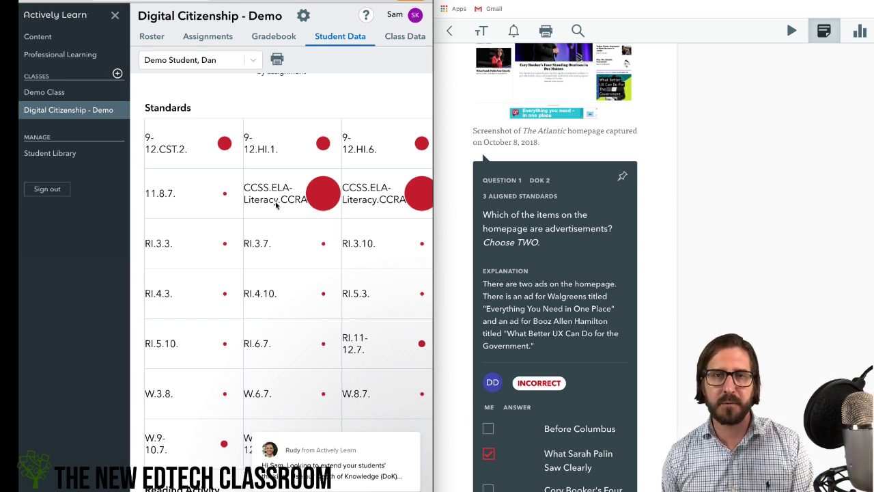
scroll(276, 199, down, 2)
scroll(279, 200, up, 5)
scroll(279, 200, up, 10)
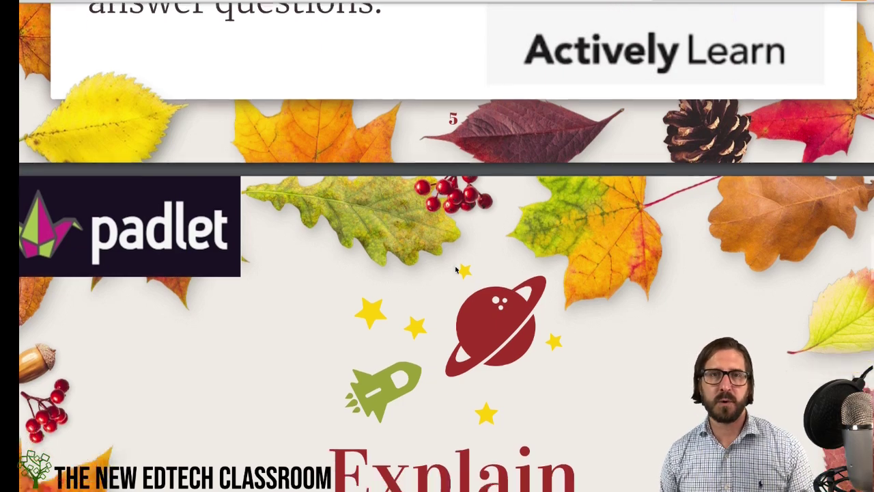
scroll(455, 270, down, 5)
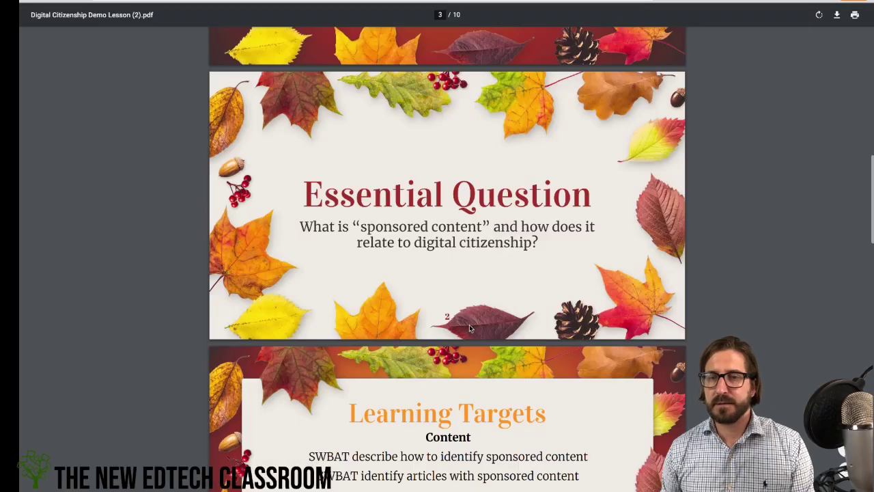
Scroll the lesson slides down to the Padlet 'Explain' slide
scroll(469, 324, down, 15)
scroll(469, 324, down, 3)
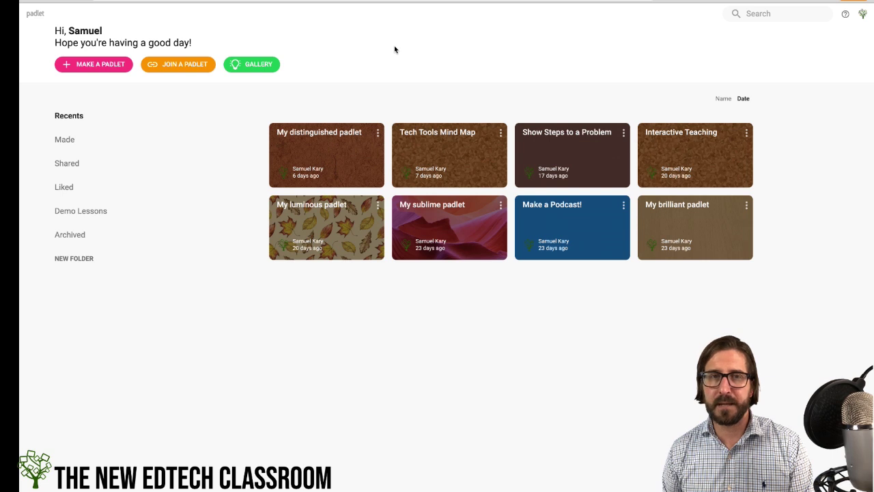
Make a Shelf padlet titled 'Sponsored Content', clear its default description and toggle Attribution
click(94, 65)
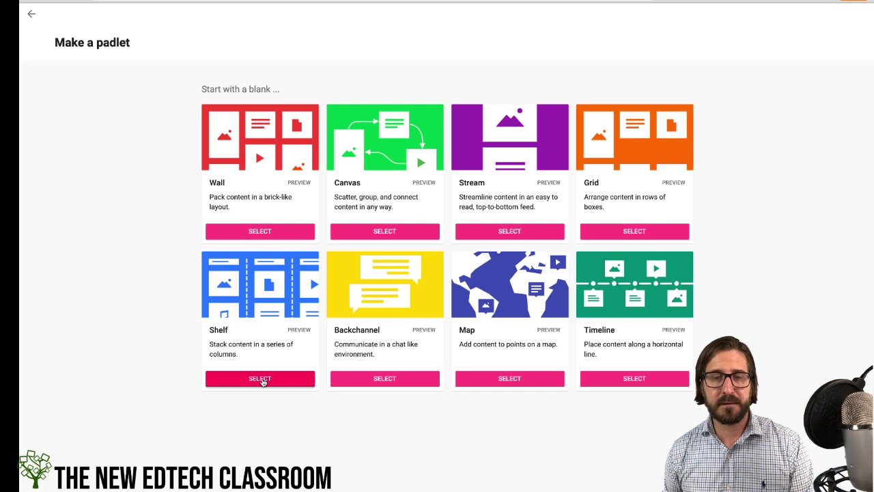
click(260, 378)
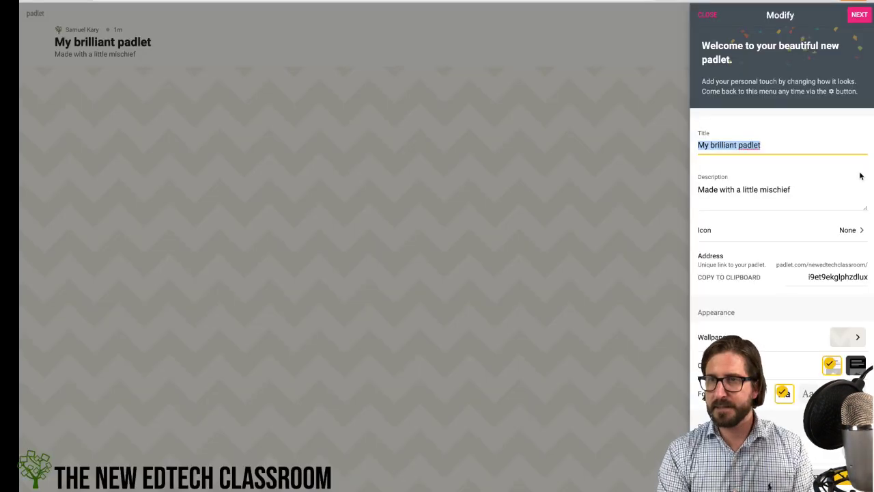
text(Sponsored )
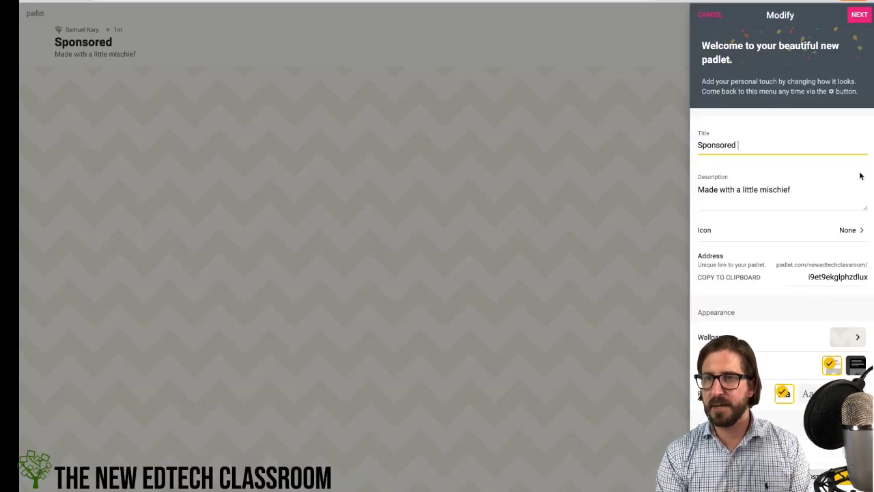
text(Content)
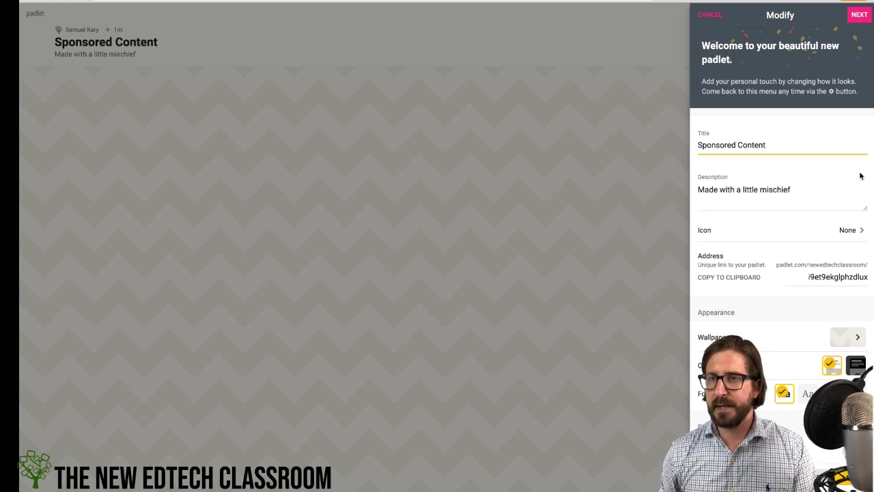
drag(799, 190, 619, 192)
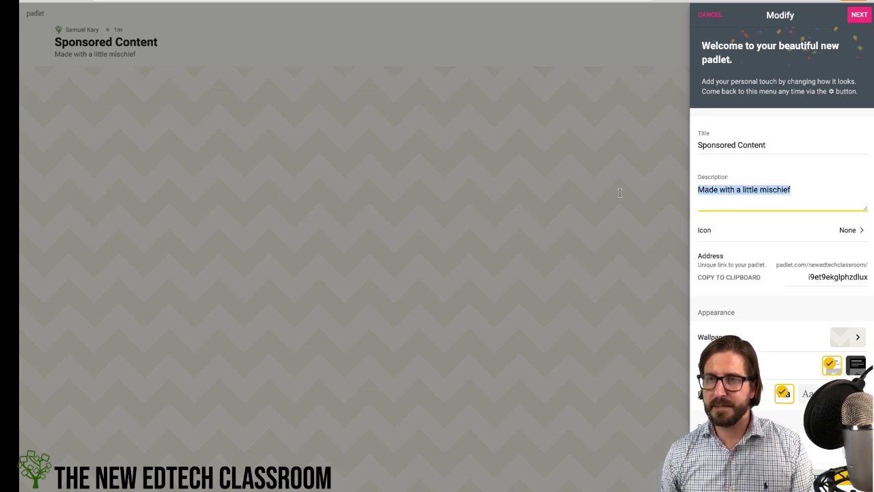
key(BackSpace)
scroll(772, 310, down, 2)
click(858, 328)
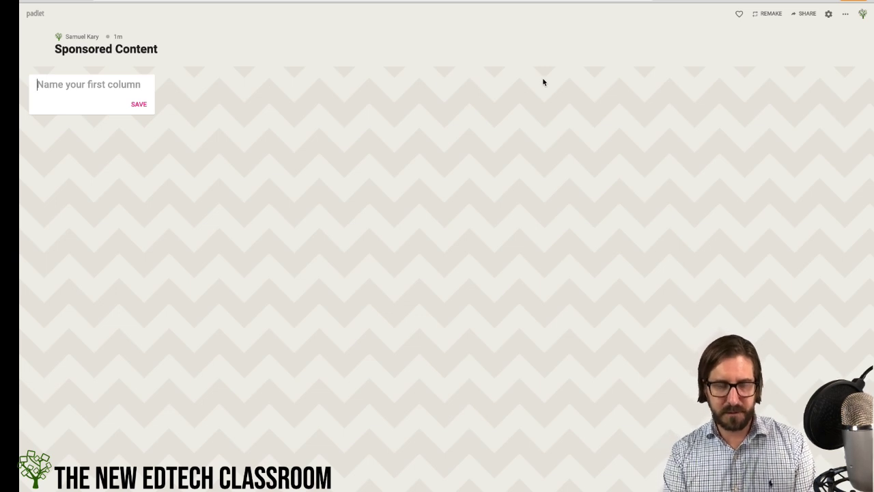
Name the first column 'What Did You Learned' and add a 'Post a Web Page without Sponsored Content' column
text(Wha)
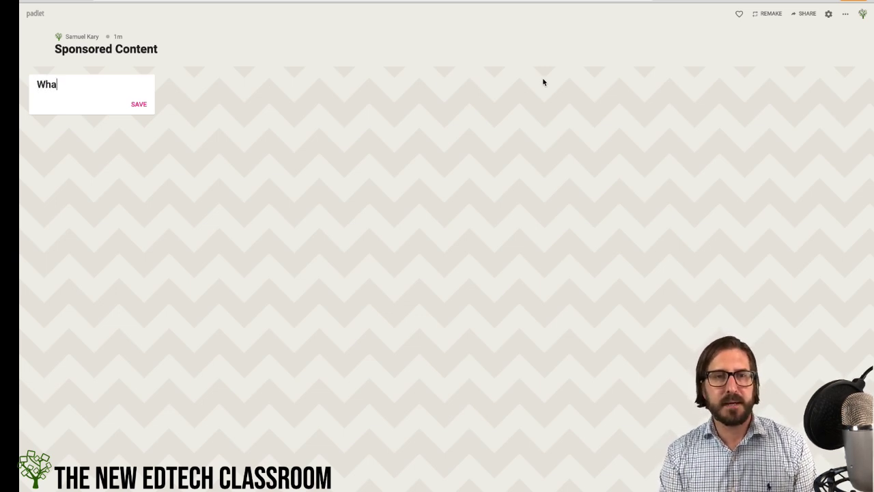
text(t)
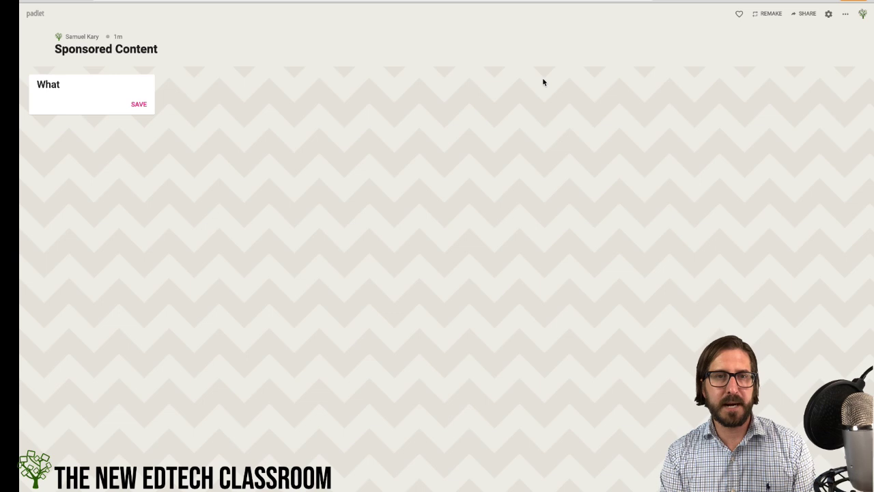
text( Did You Learned in the Article You Just Read?)
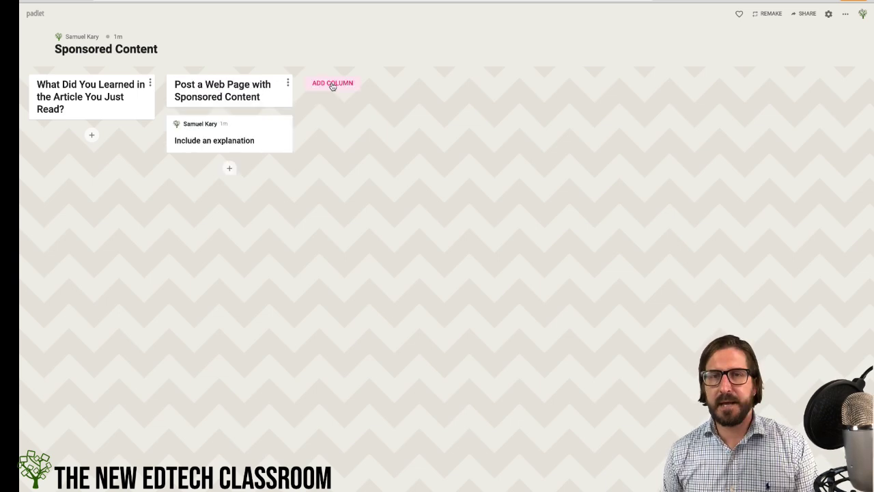
click(331, 82)
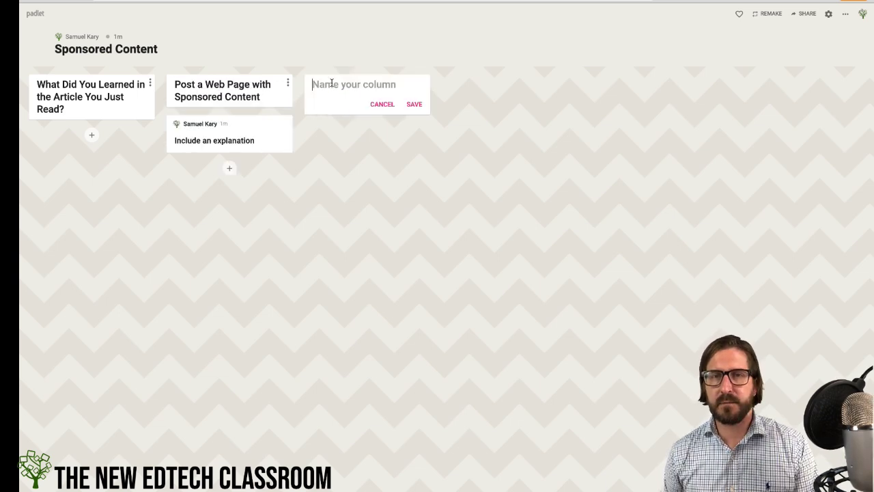
text(Pos)
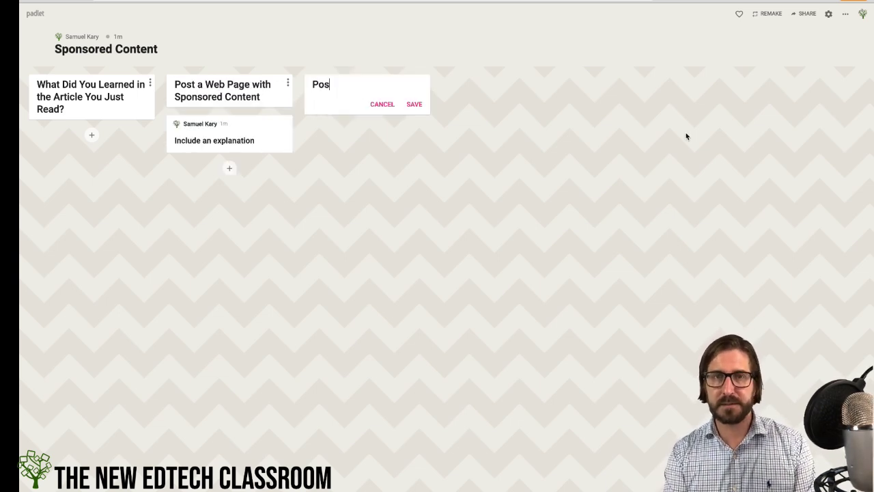
text(t a Web )
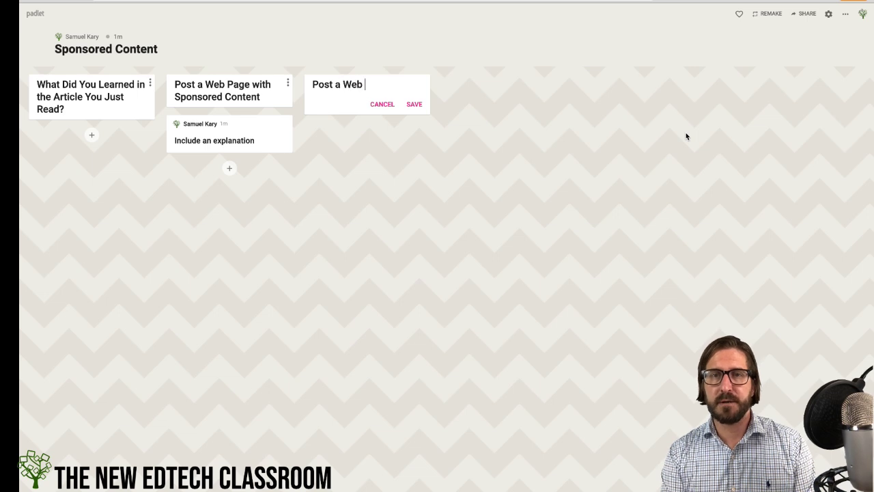
text(Page without )
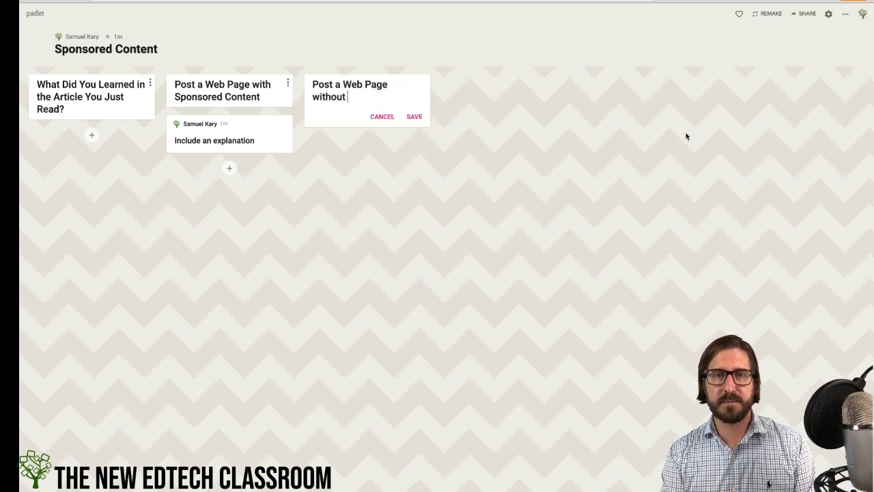
text(Sponsored Content)
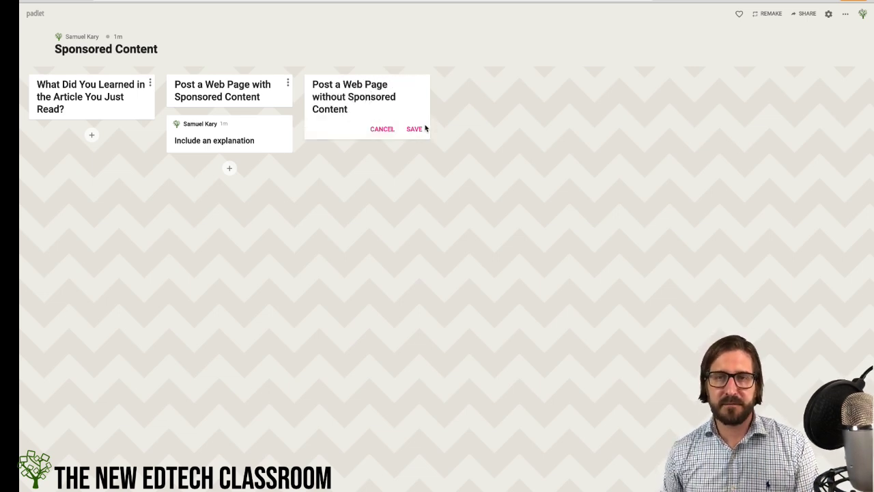
click(418, 133)
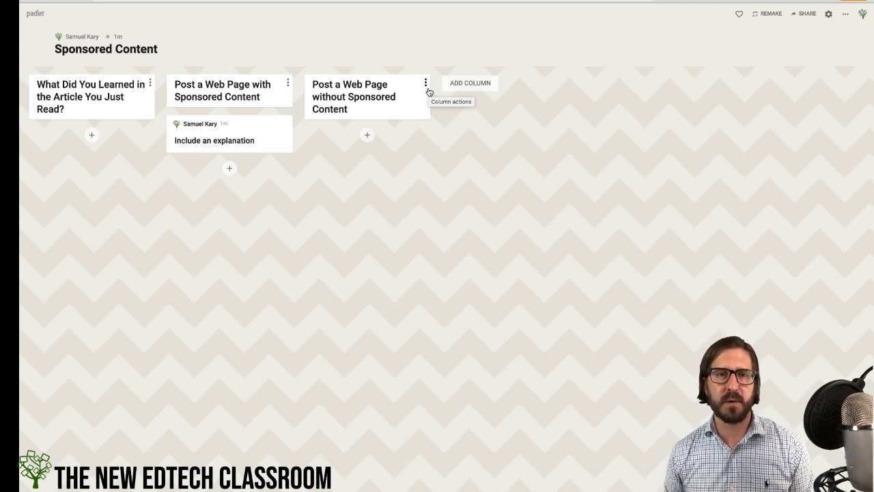
mouse_move(209, 120)
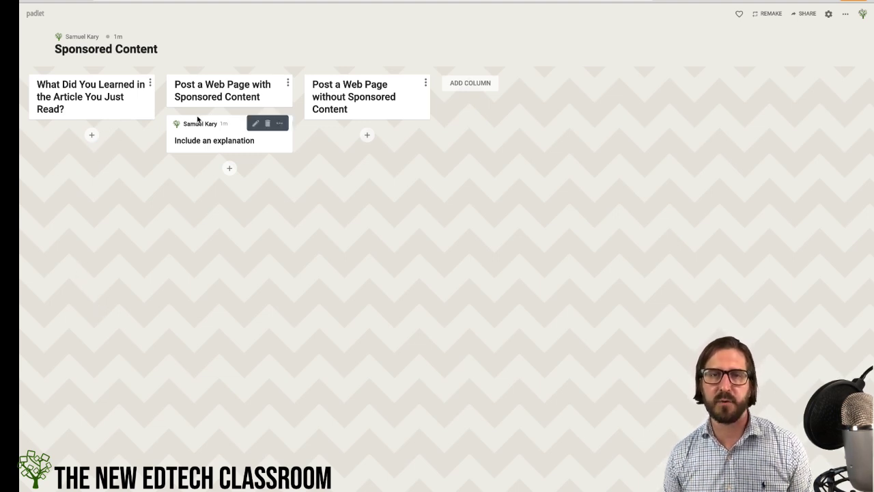
Copy the padlet link, post 'I learned...' as the student, and approve it as teacher
click(805, 14)
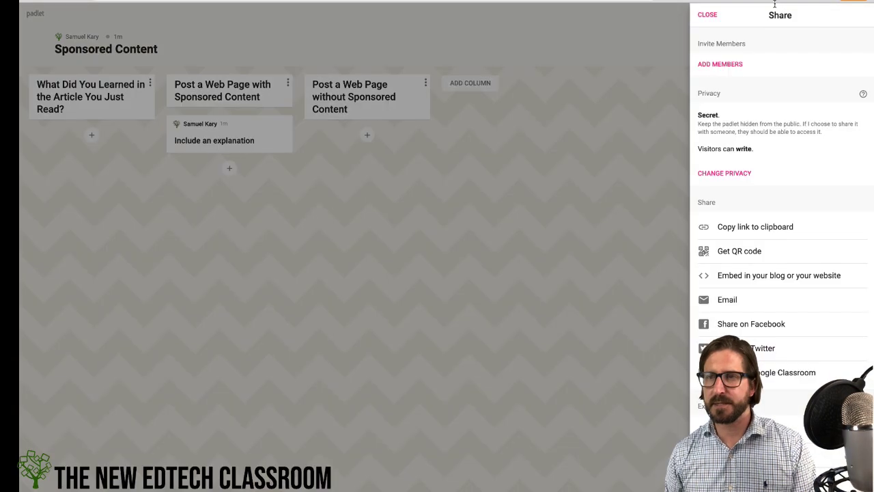
click(770, 227)
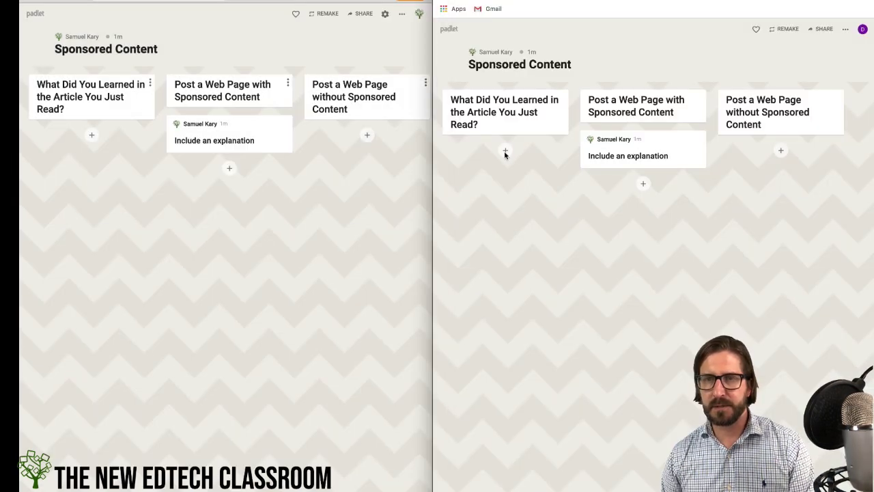
click(505, 151)
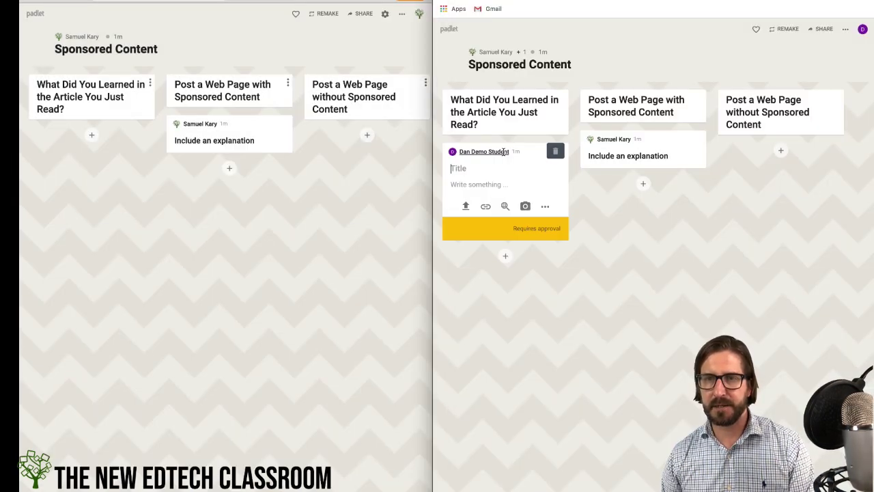
text(I learned...)
click(656, 214)
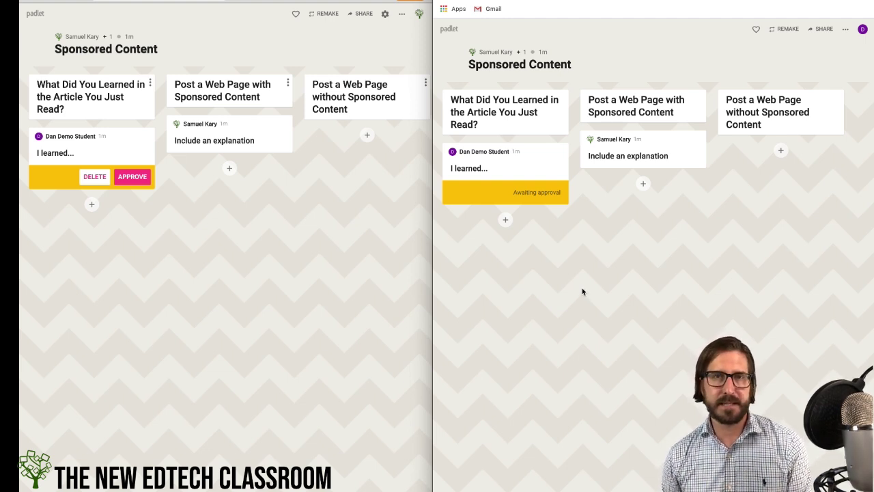
click(129, 179)
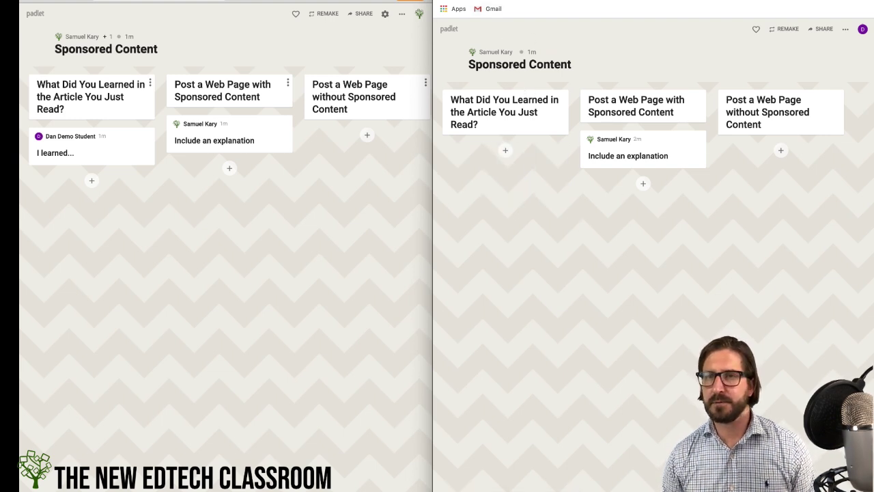
Enable comments in the board settings and comment 'That's awesome!' on the student's post
click(385, 14)
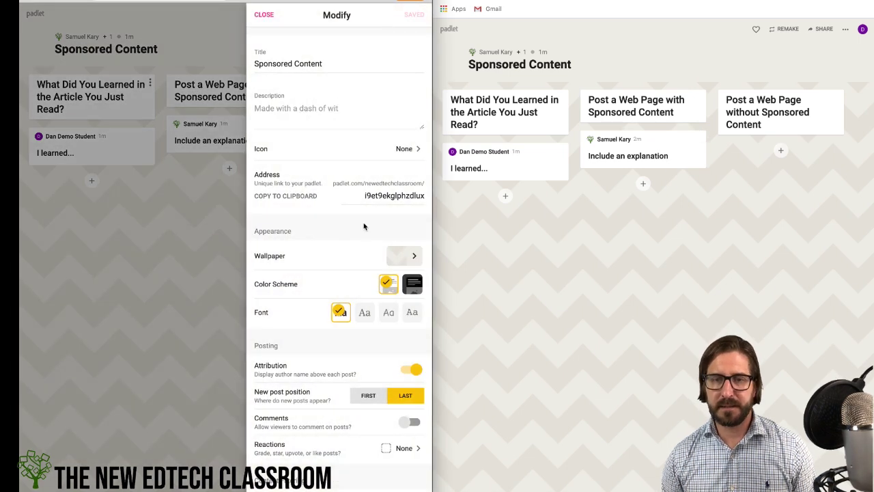
scroll(355, 378, down, 2)
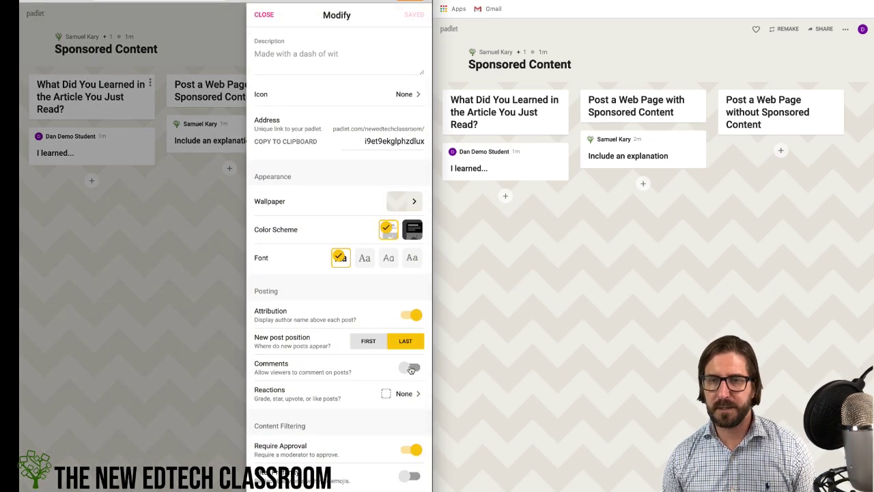
click(410, 369)
click(56, 177)
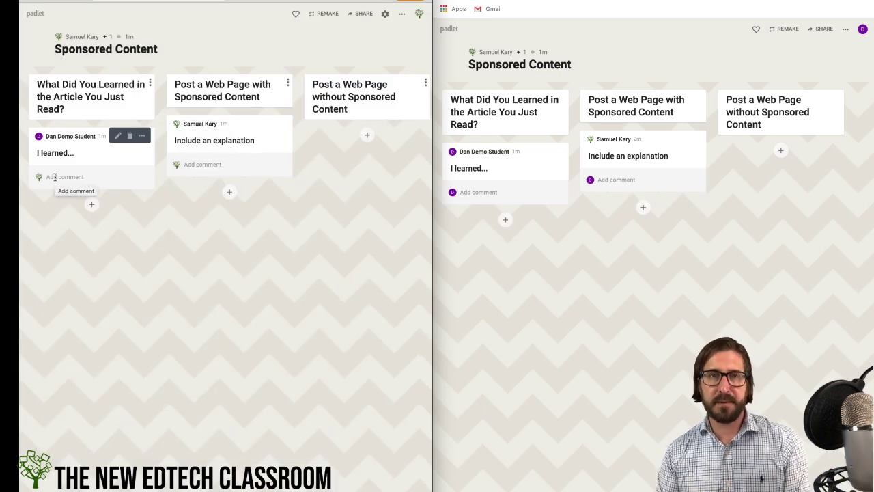
click(55, 177)
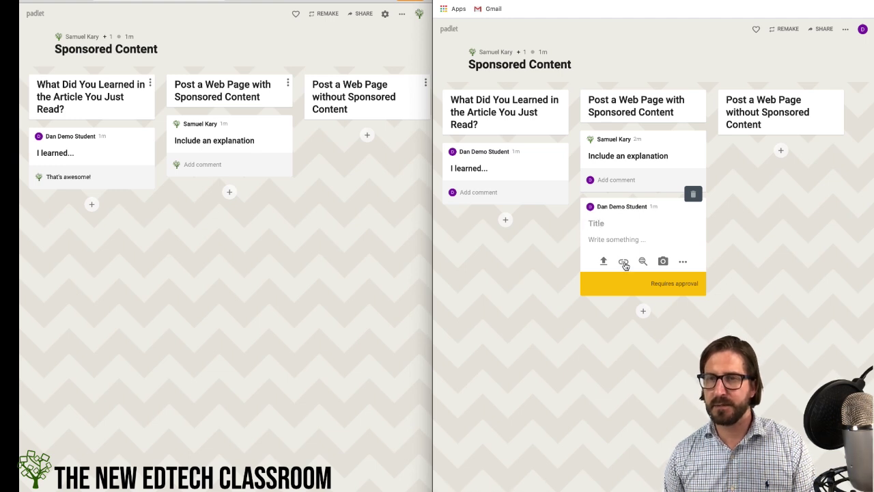
As the student, post the pasted Daily Beast link titled 'The Daily Beast' with body 'I know it'
click(624, 264)
key(ctrl+v)
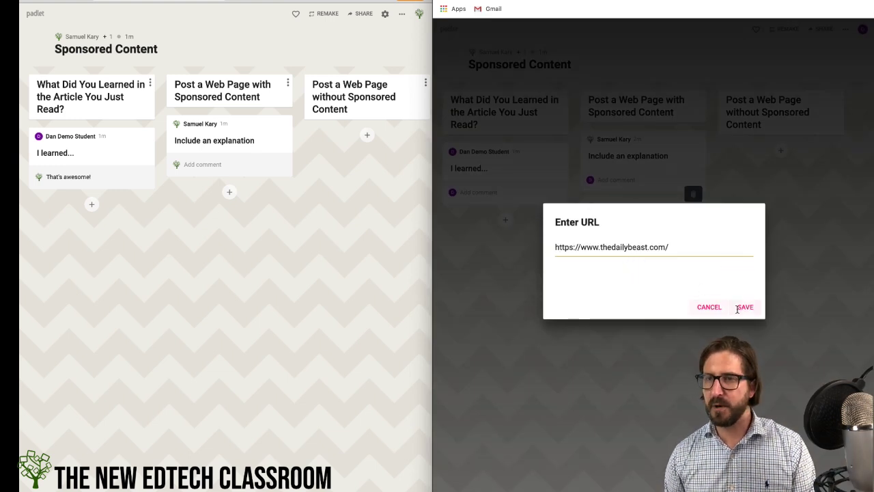
click(737, 309)
text(ly Bea)
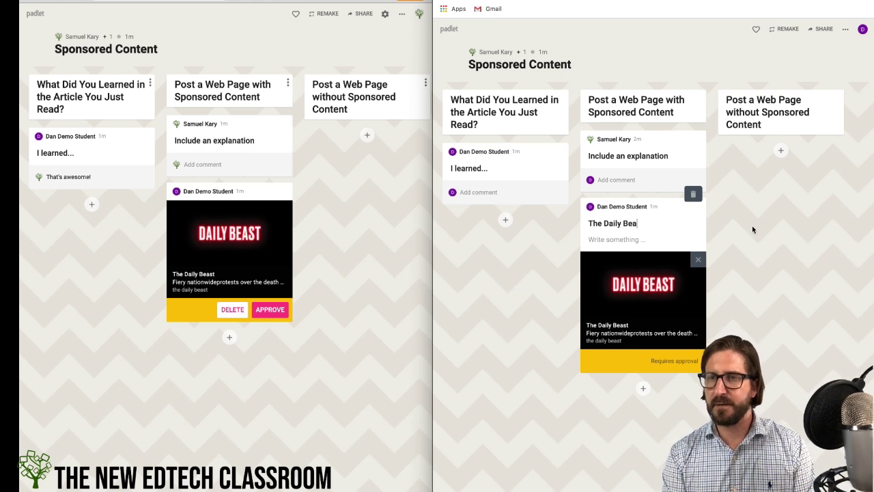
text(st)
click(616, 241)
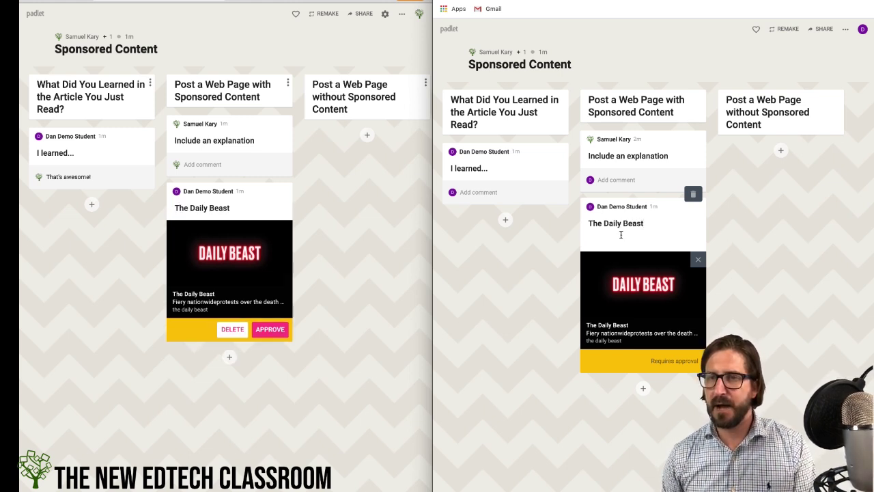
text(I know)
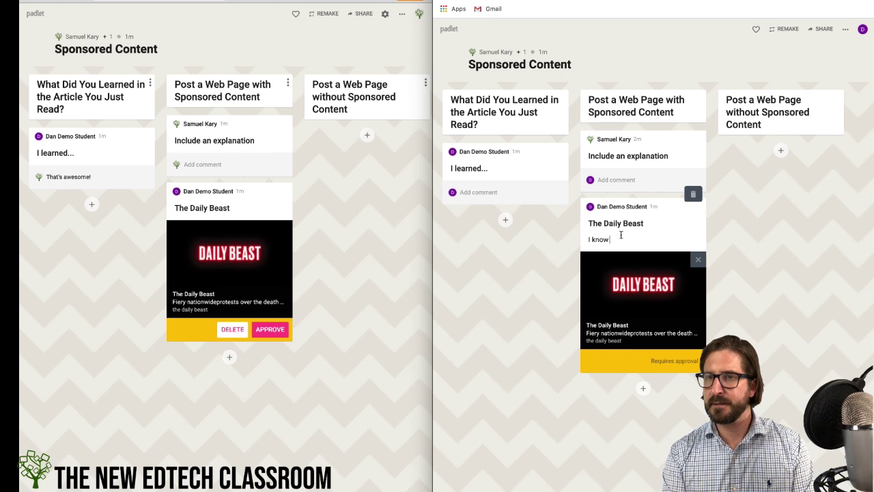
text( it sponsored content)
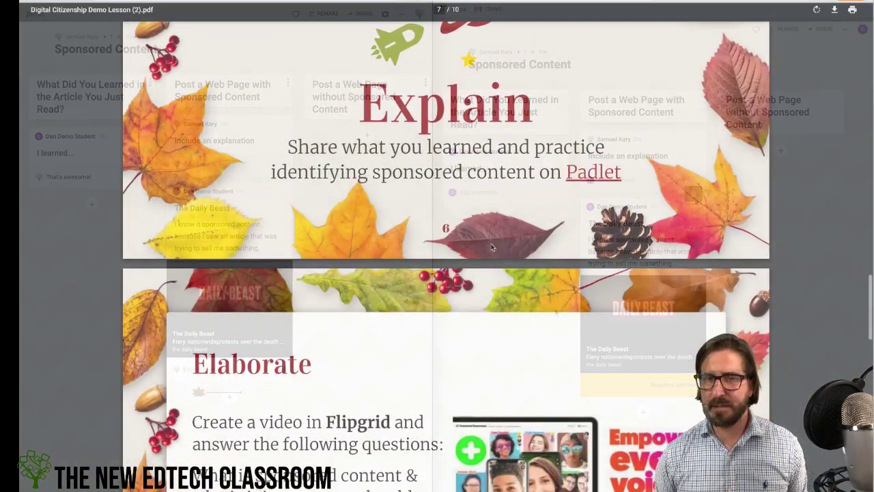
Scroll to the Elaborate slide about Flipgrid videos and open a new browser tab
scroll(491, 247, down, 5)
scroll(491, 247, up, 2)
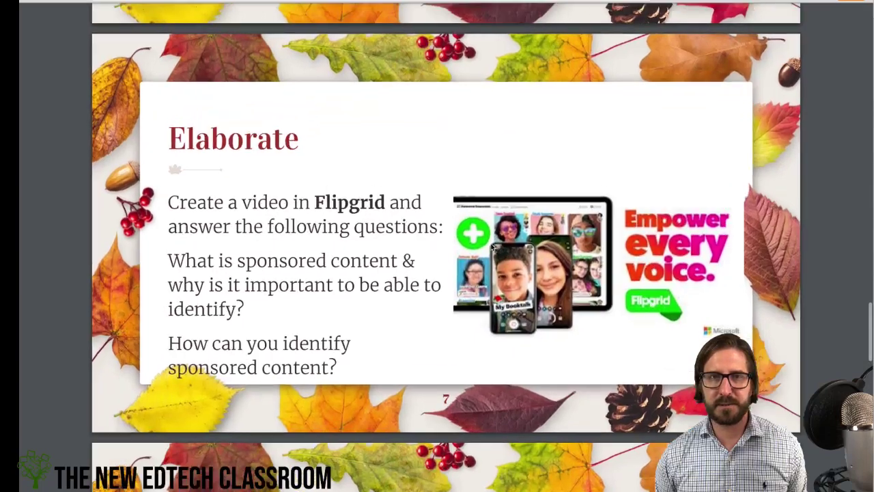
scroll(491, 247, up, 3)
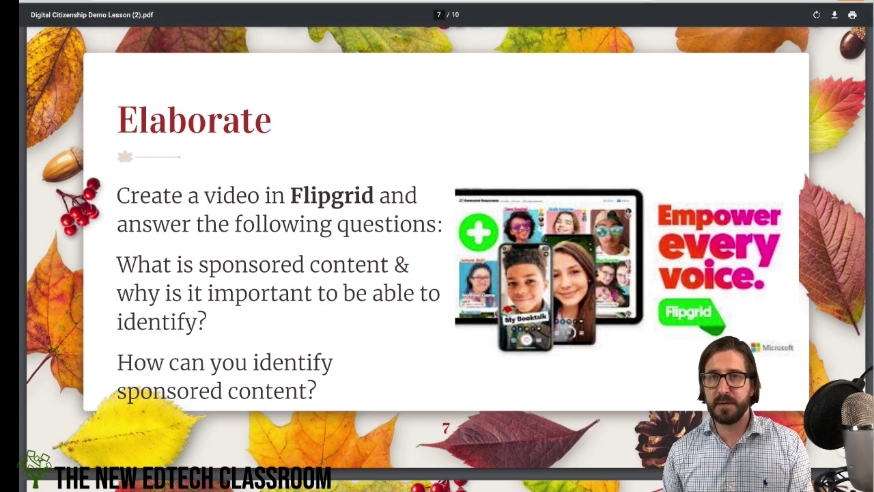
key(ctrl+t)
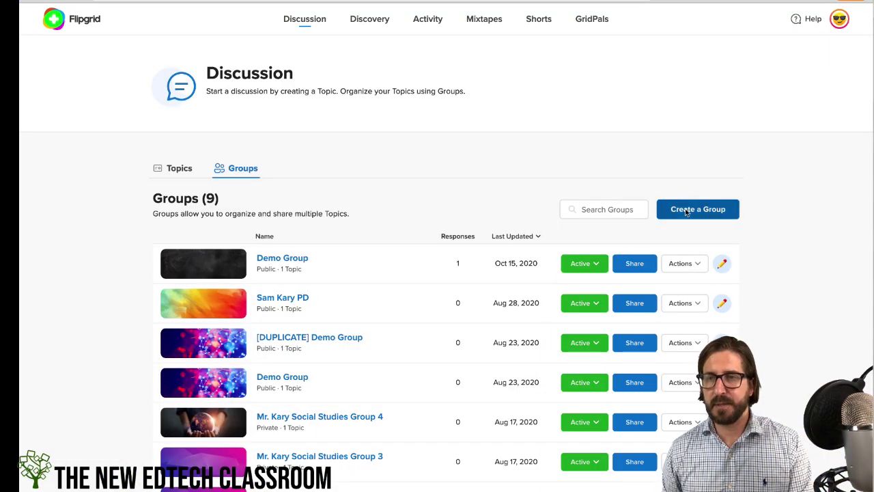
Create the Flipgrid group 'Demo Class - Digital Citizenship'
click(685, 209)
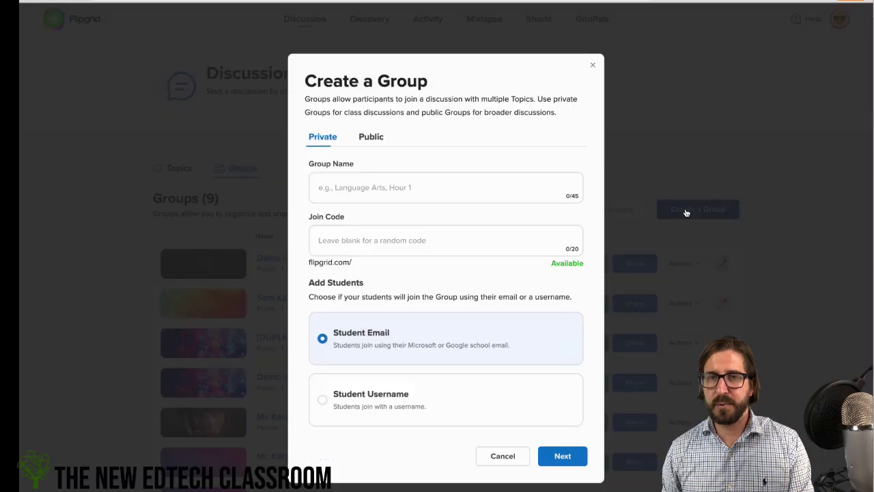
click(382, 179)
text(Demo Class - Digital Citizenship)
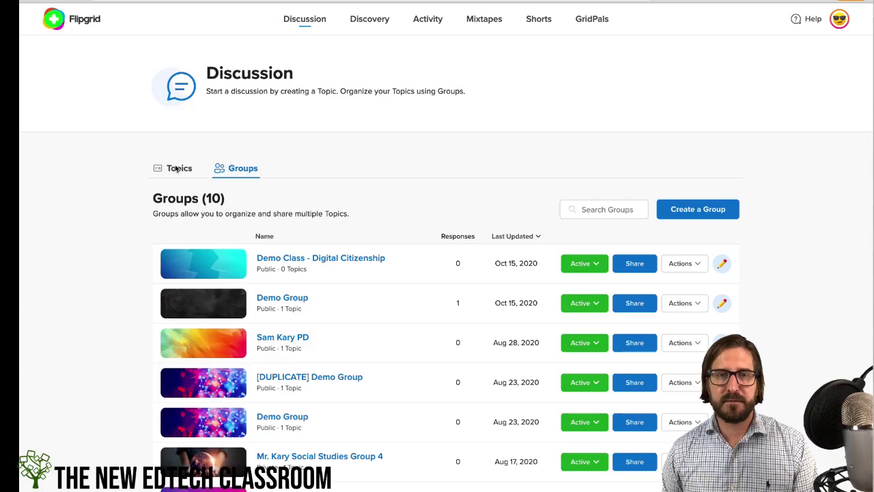
click(179, 168)
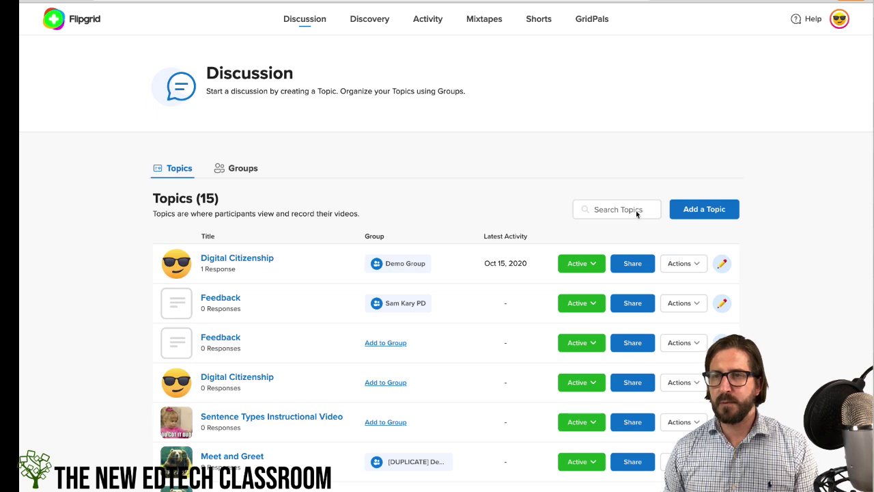
Start a topic titled 'Sponsored Content Video' with the prompt 'Create an instructional video about what you learned about sponsored content.'
click(724, 216)
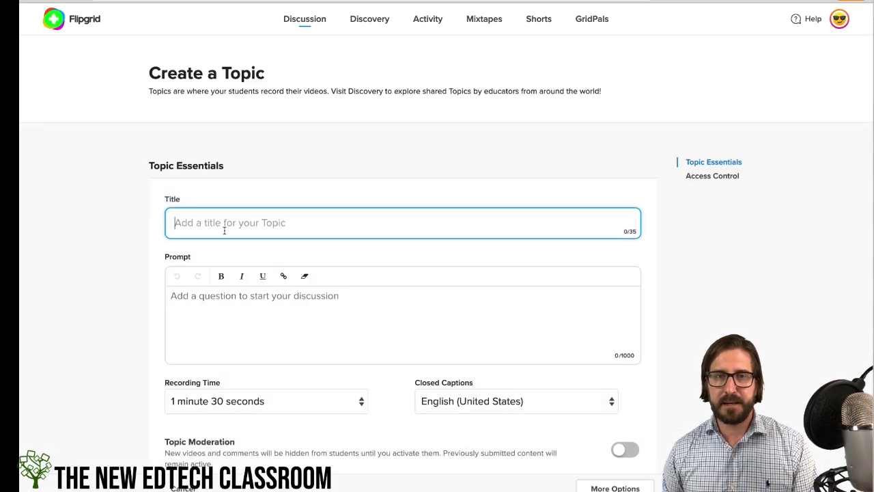
text(Sponsored Content Video)
key(Tab)
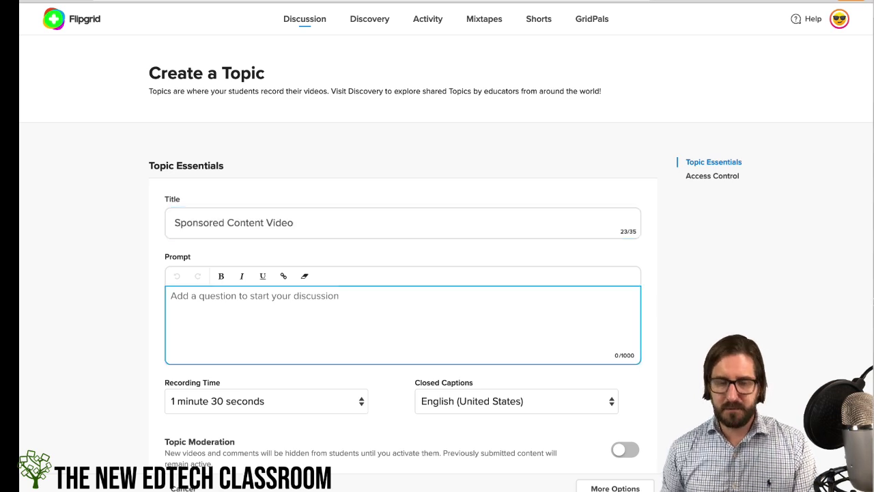
text(Creat)
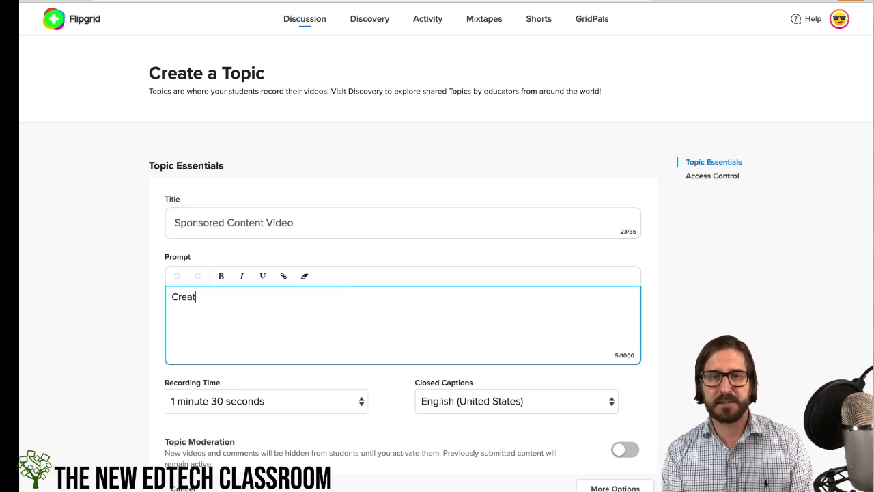
text(e an instruction)
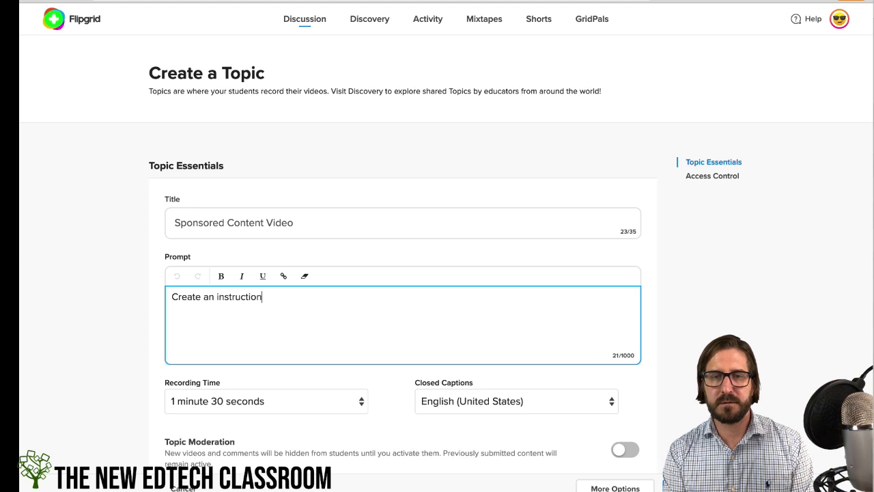
text(al vid)
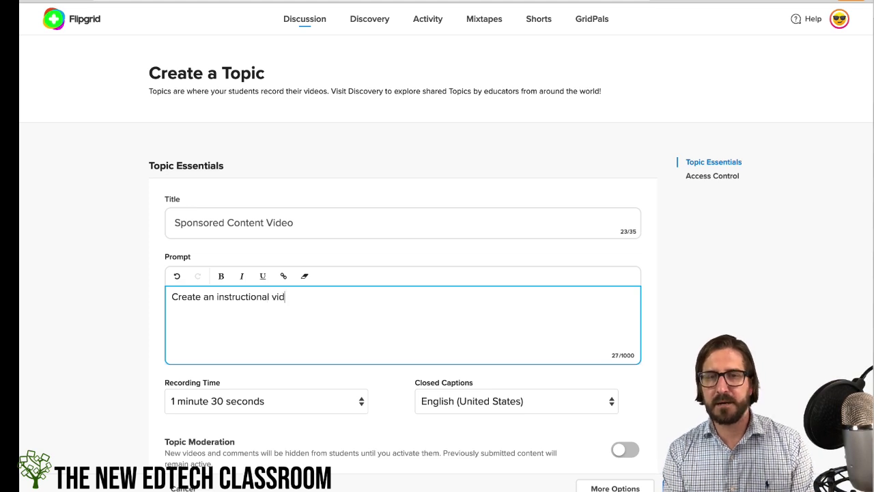
text(eo about what you learned about sponsored content.)
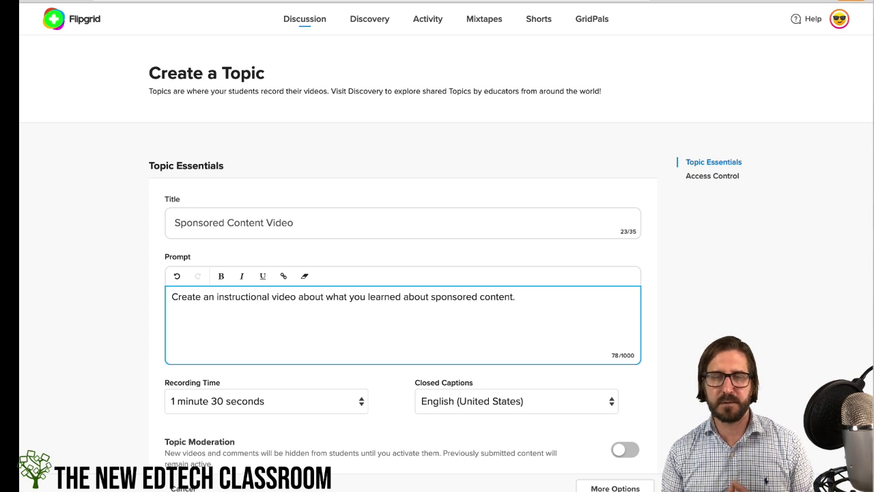
Add the bullets '-Give an example' and '-Share your opinion about sponsored content', and set recording time to 2 minutes
key(Return)
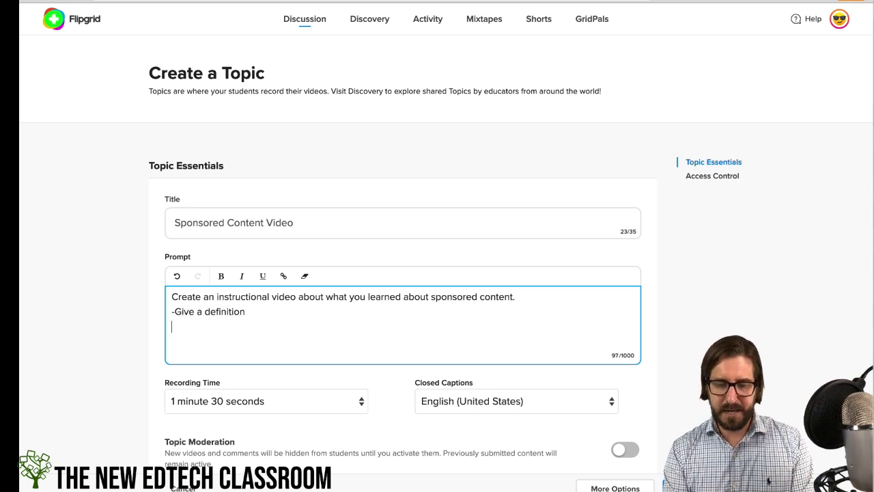
text(-Give an example )
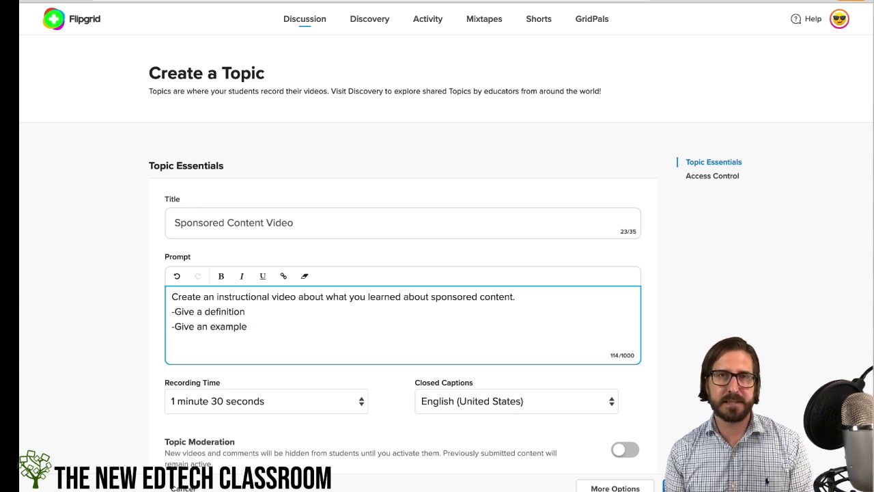
text(-)
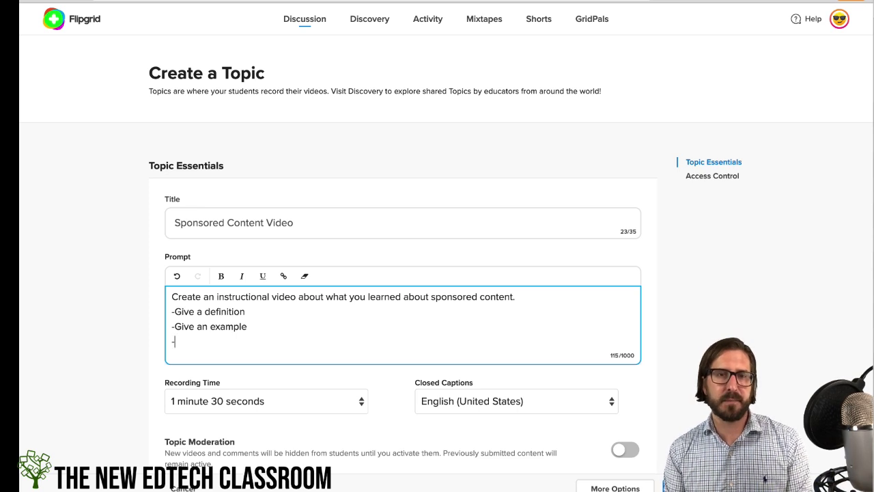
text(Share)
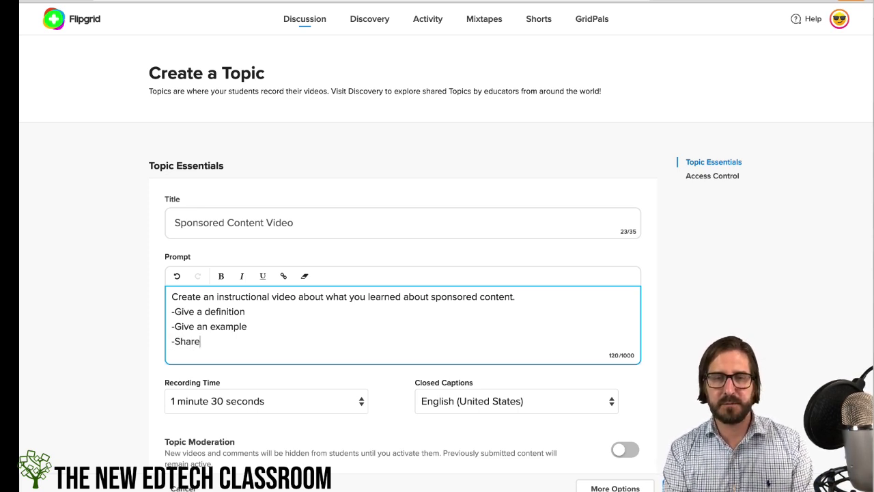
text( your opinions)
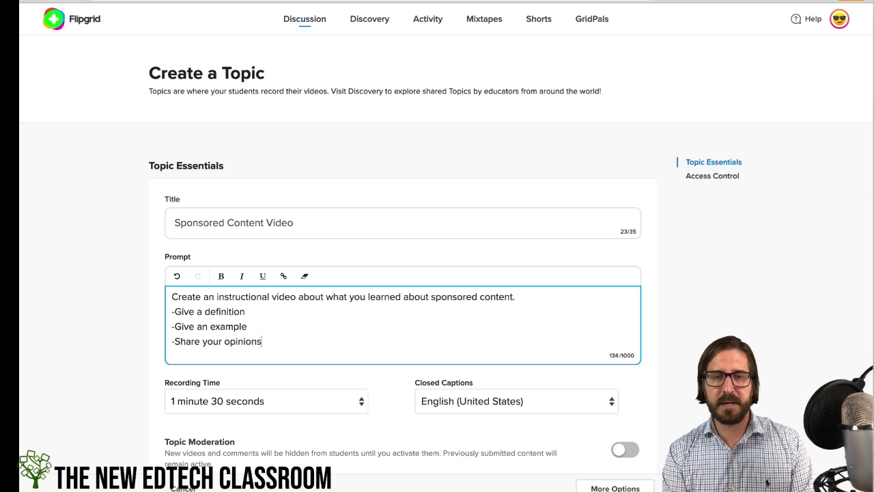
key(BackSpace)
text(about sponsored content)
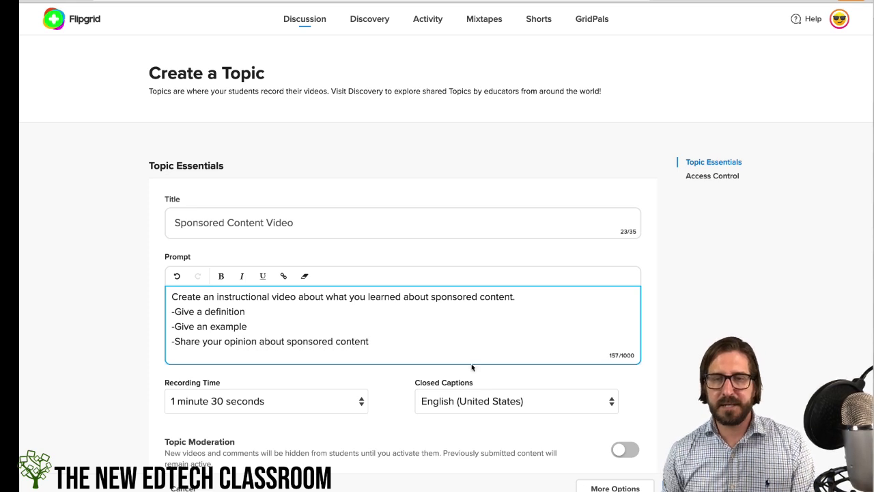
scroll(196, 338, down, 1)
click(196, 339)
scroll(384, 335, down, 3)
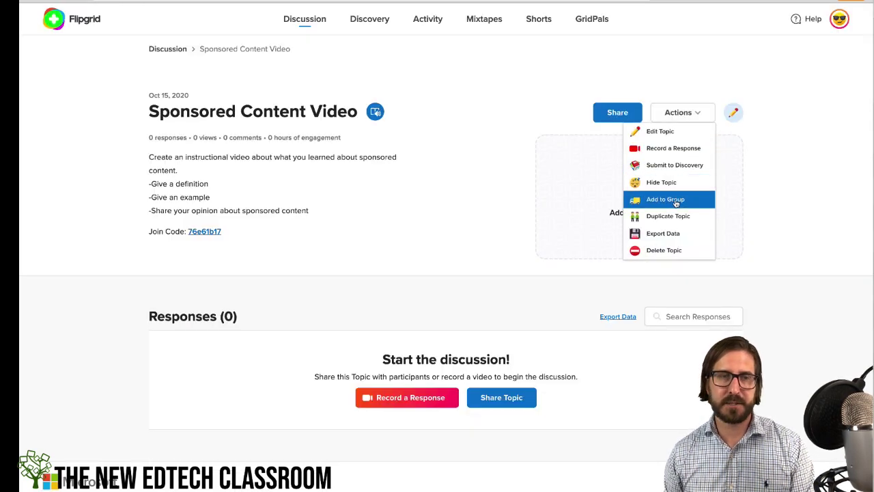
Add the topic to the Demo Class - Digital Citizenship group and open that group's page
click(675, 201)
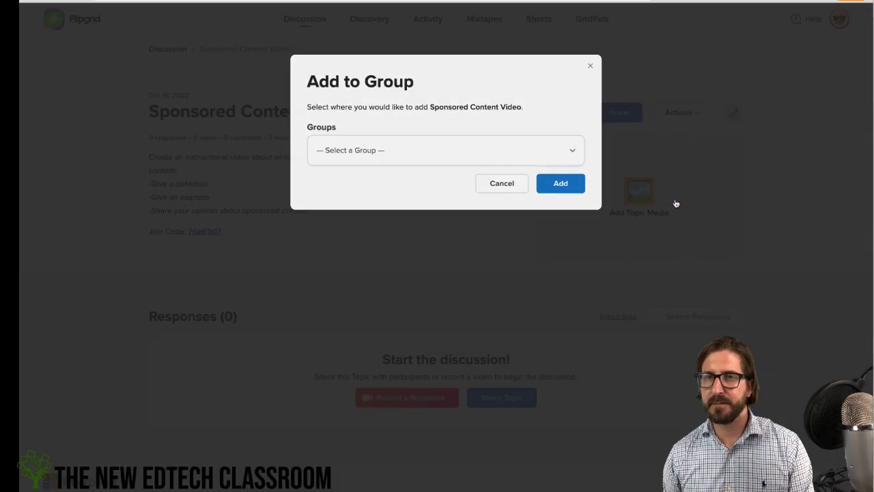
click(574, 149)
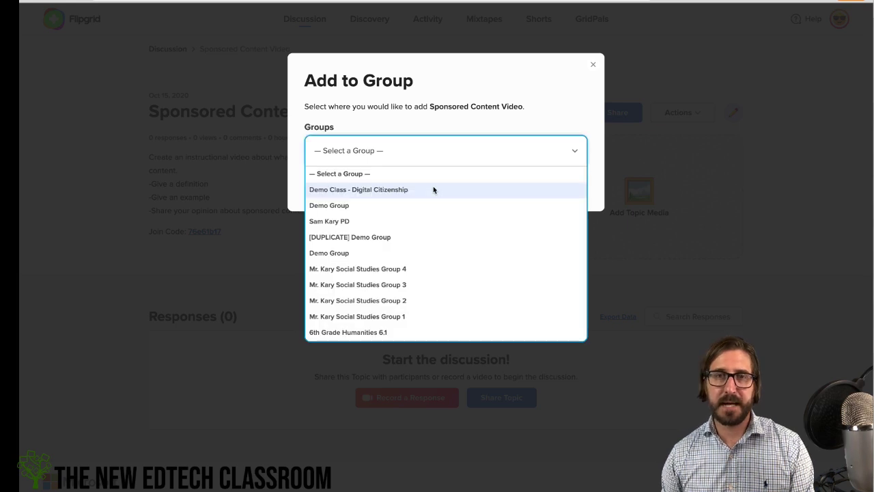
click(433, 189)
click(552, 186)
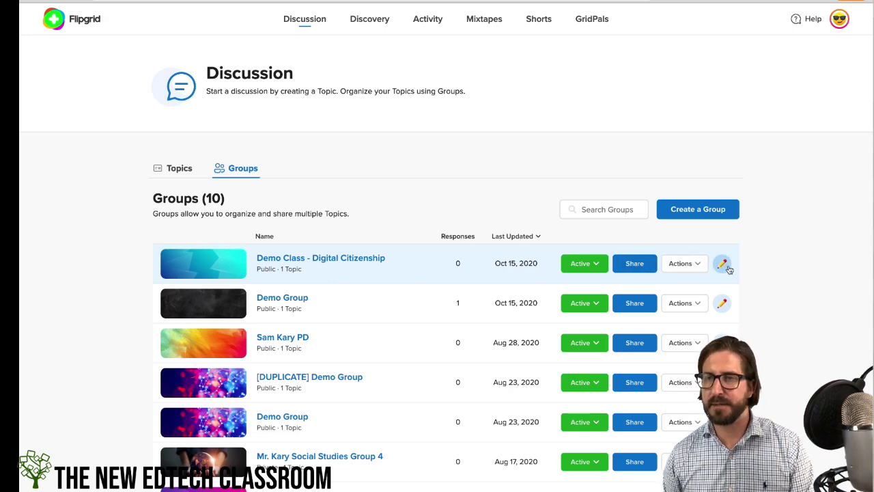
click(321, 258)
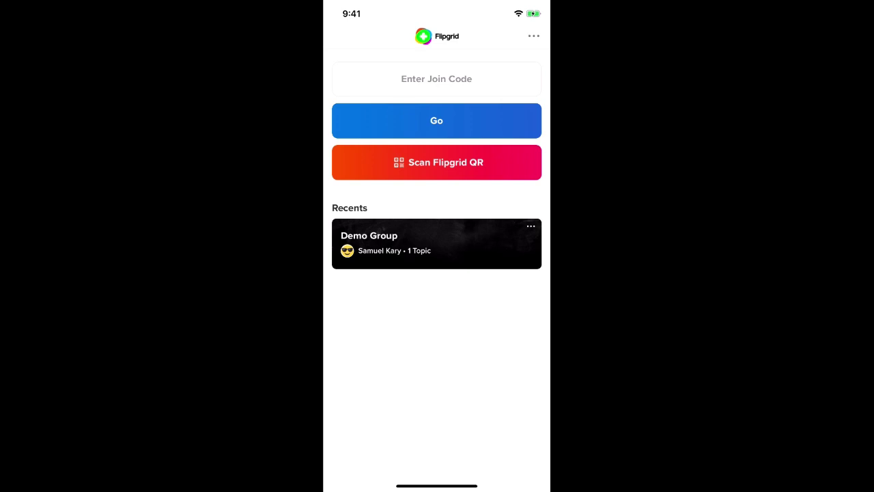
Join the topic with its code and try rainbow, green-teal, pixelated and Lego-brick mosaic camera filters
click(437, 78)
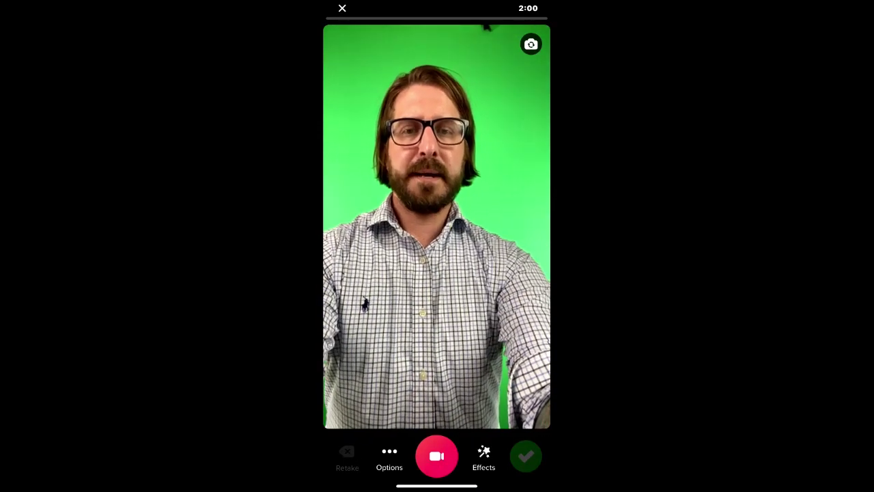
click(390, 457)
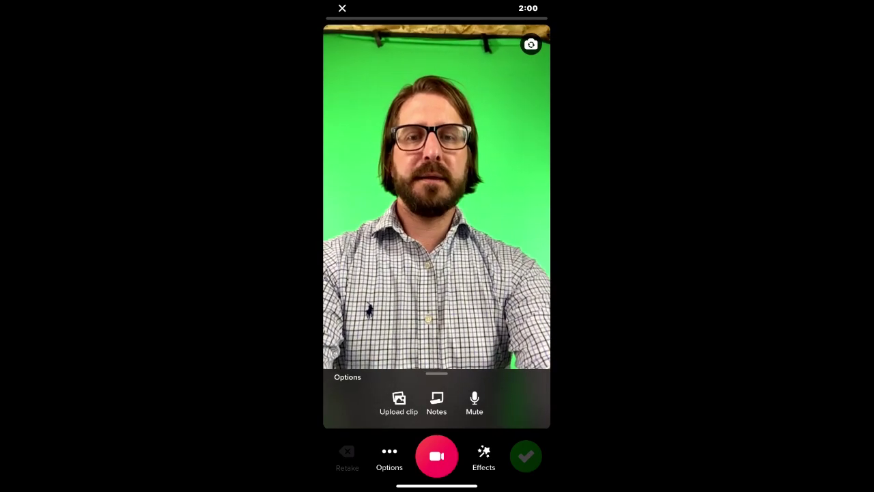
click(483, 456)
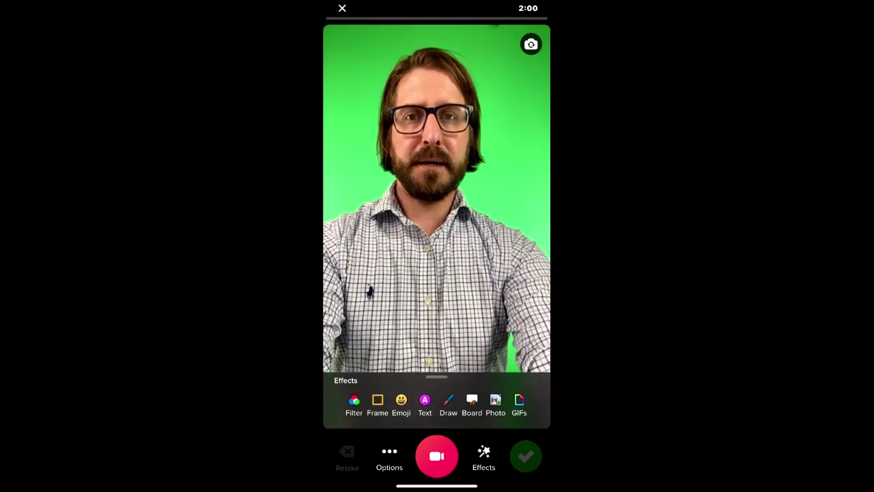
click(354, 404)
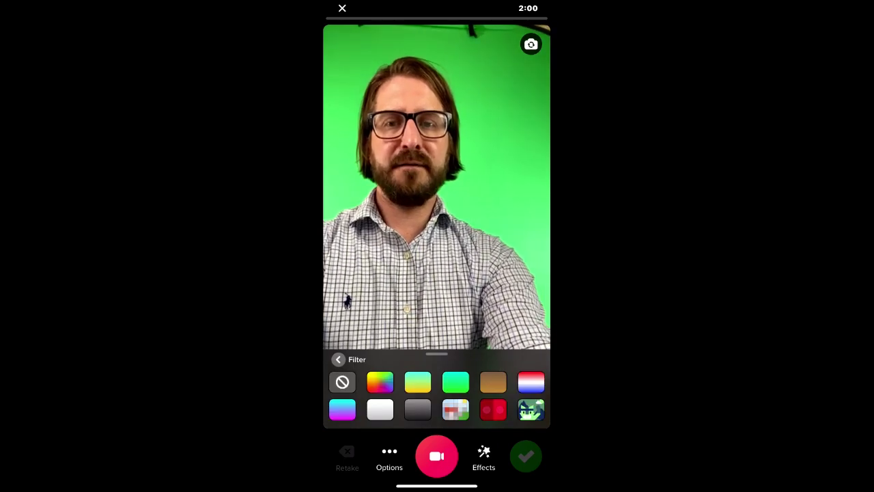
click(380, 381)
click(456, 382)
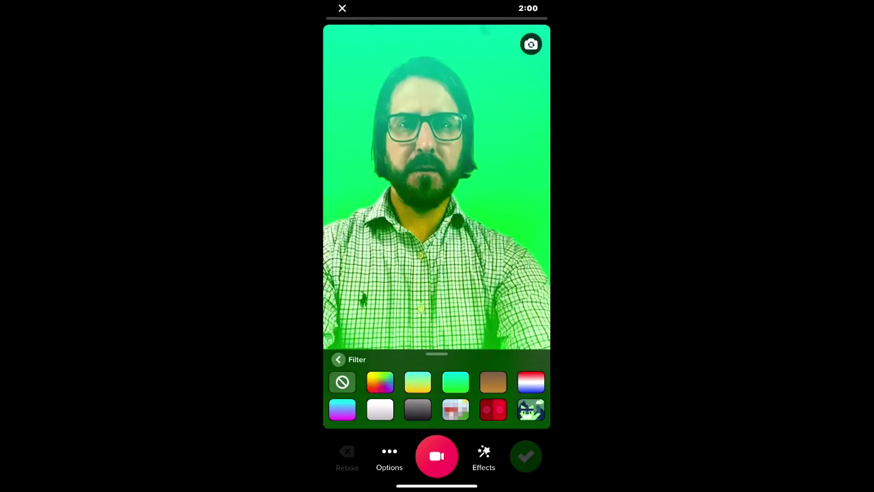
click(379, 381)
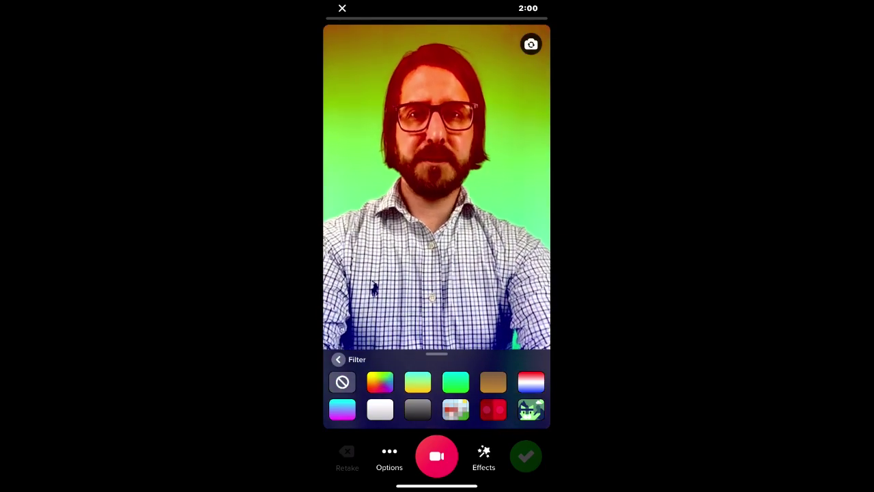
click(455, 409)
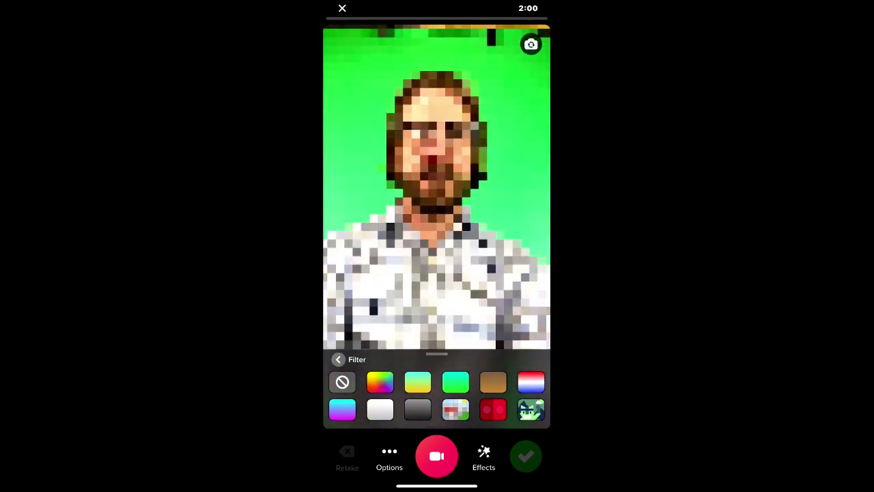
click(493, 409)
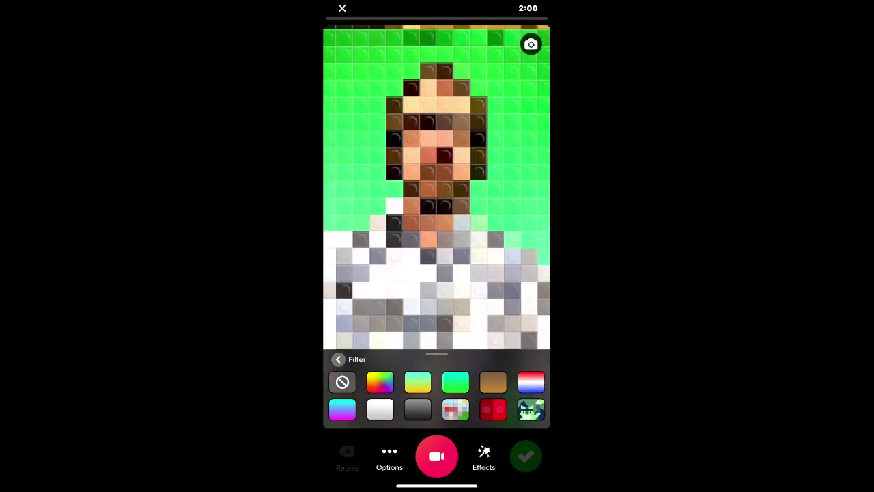
Put a neon frame around the camera view and choose a caption text style
click(456, 409)
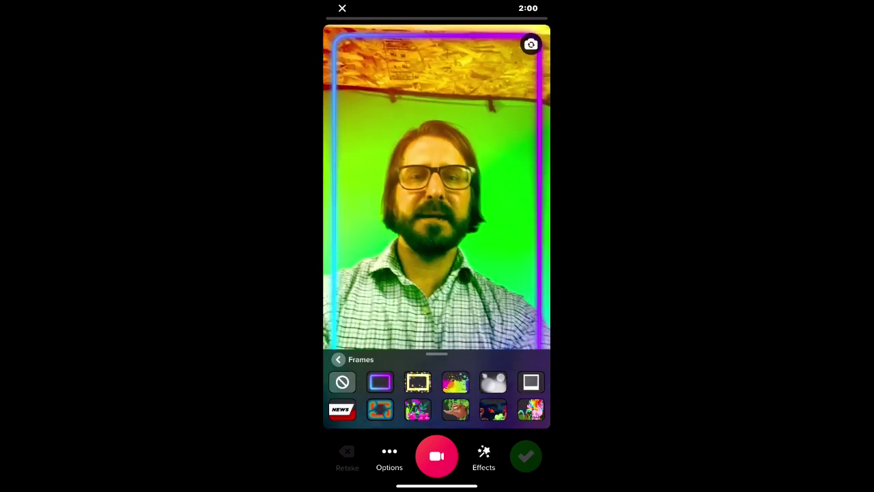
click(338, 359)
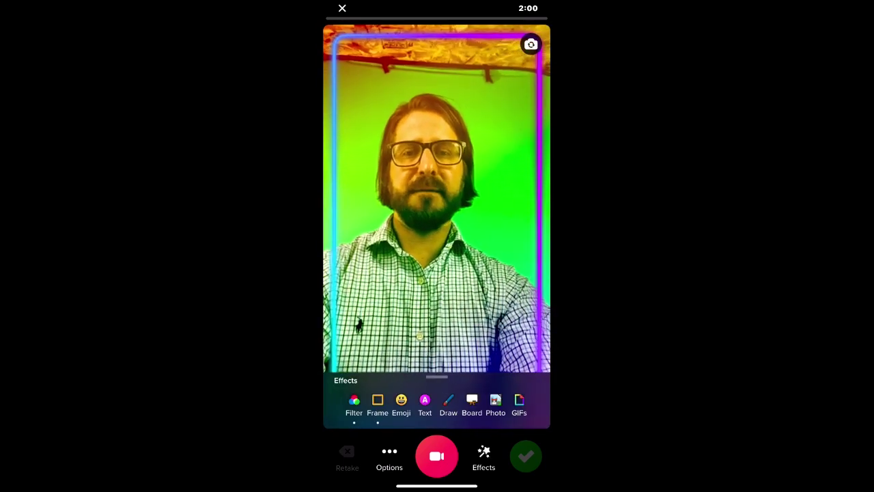
click(423, 401)
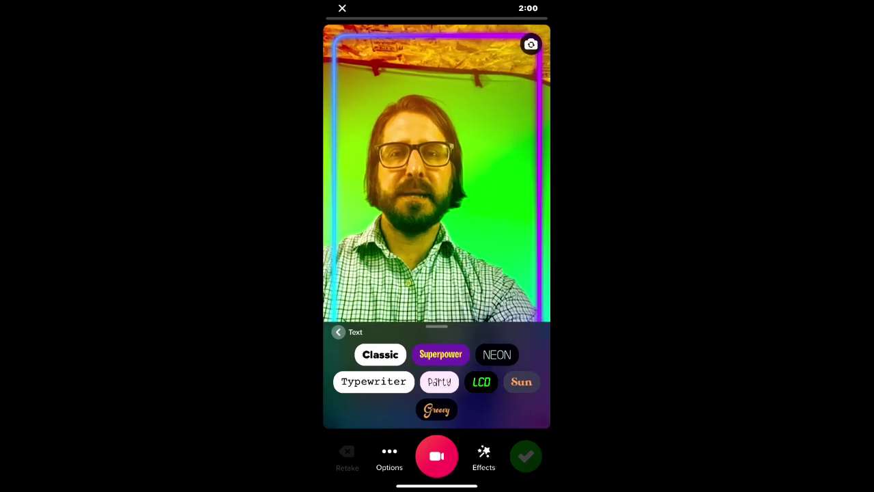
click(380, 353)
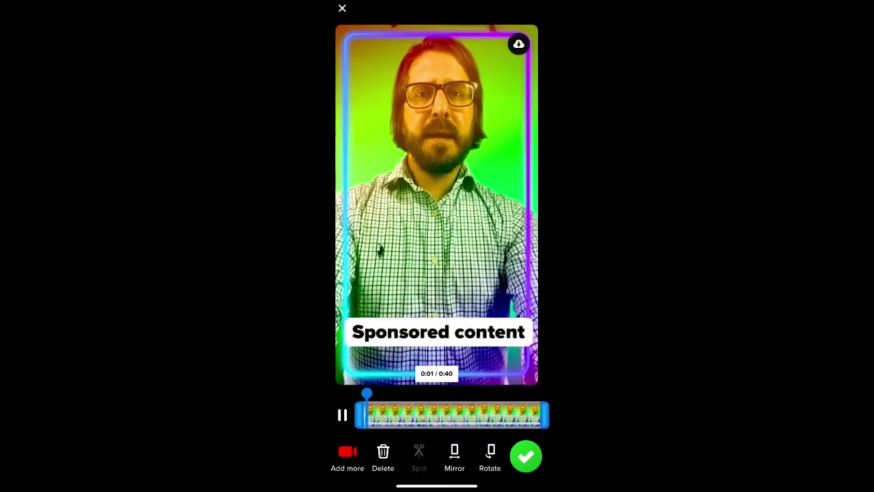
Review the 40-second 'Sponsored content' recording and submit it as the topic's response
click(526, 456)
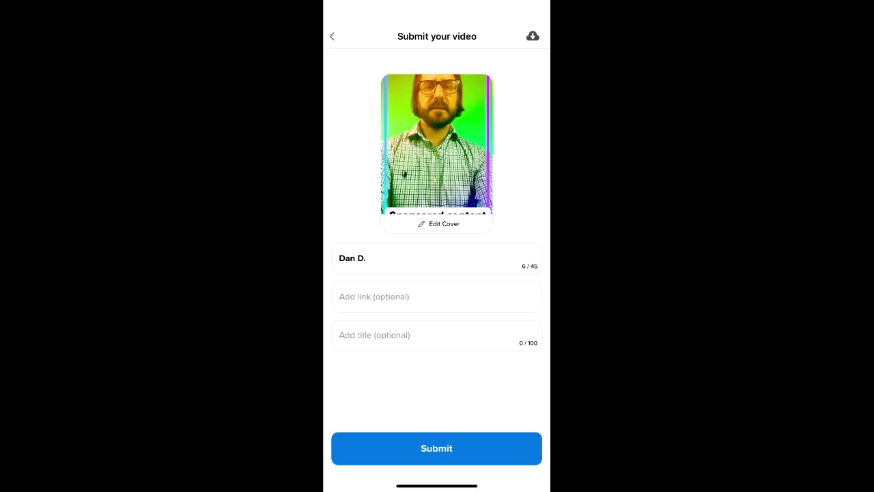
click(436, 448)
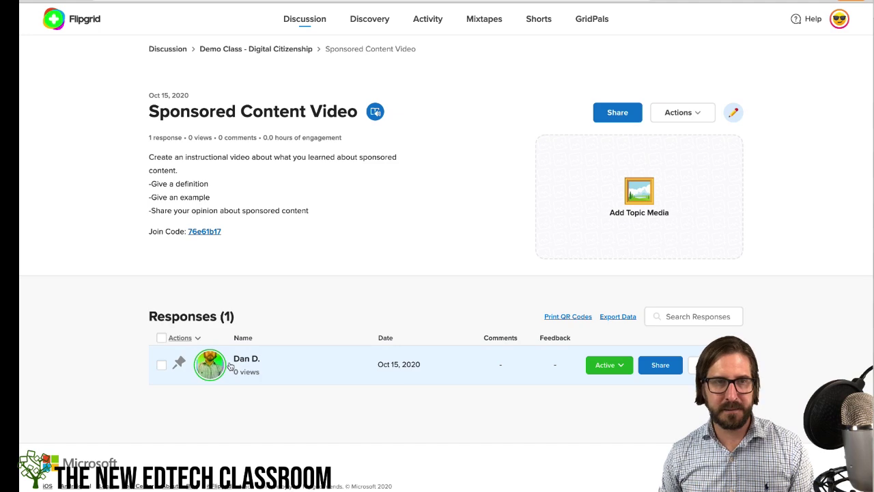
Open the student's video response, pause it, and write the public comment 'I love this!'
click(315, 364)
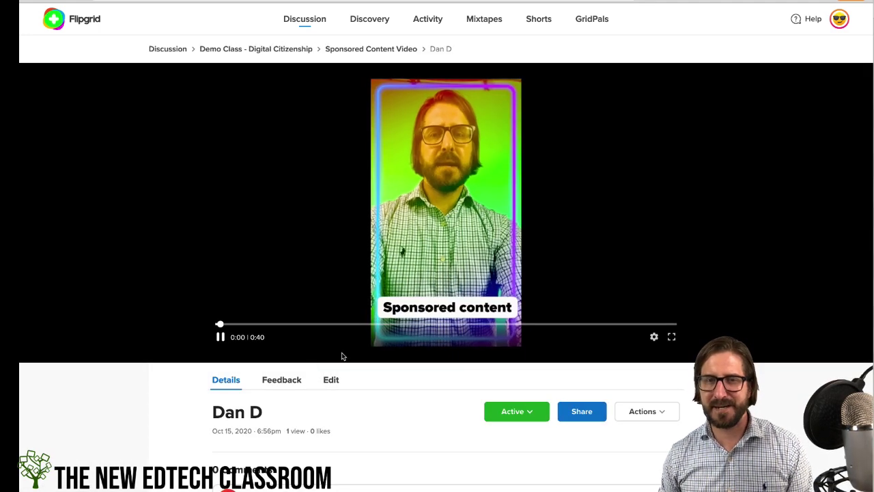
click(220, 336)
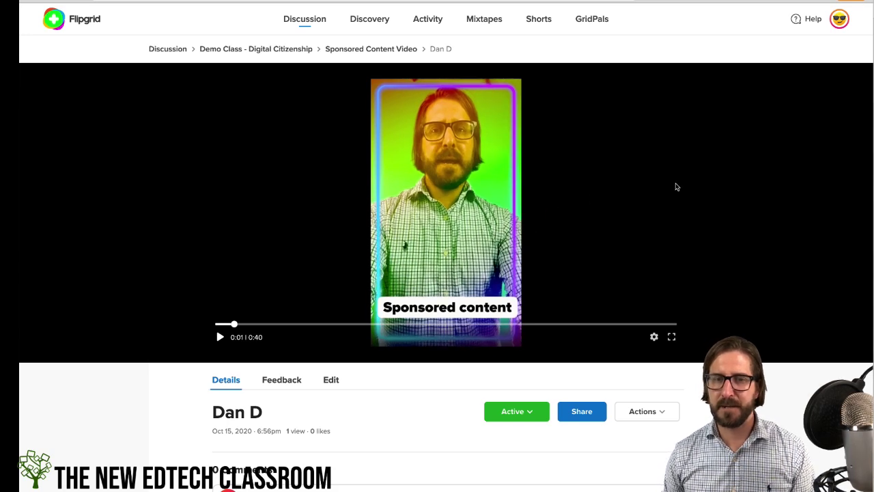
scroll(677, 188, down, 2)
scroll(618, 228, up, 1)
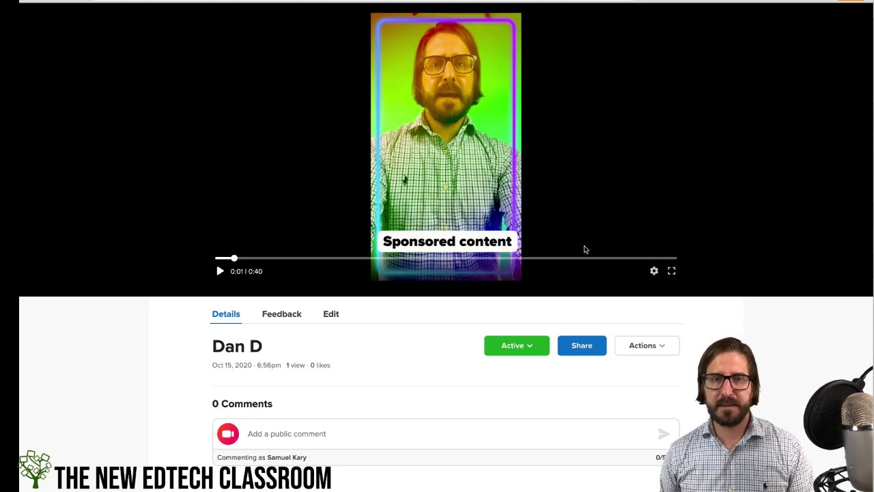
scroll(359, 446, down, 1)
click(272, 379)
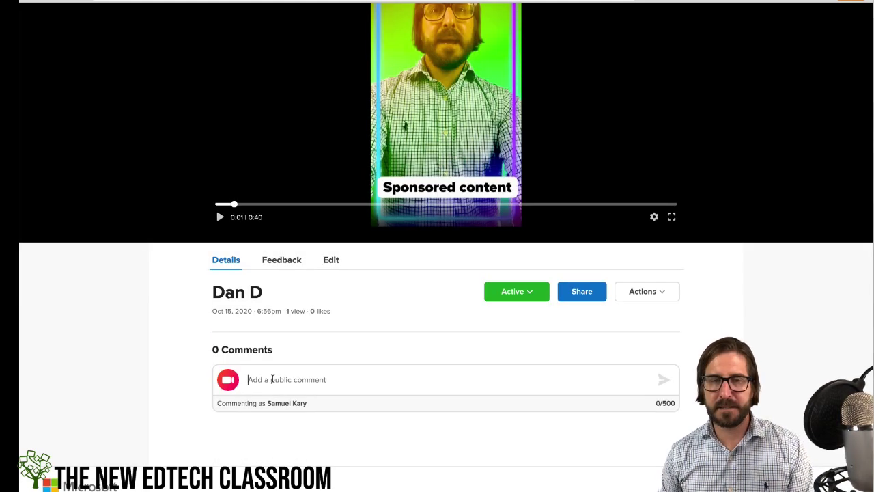
text(I lo)
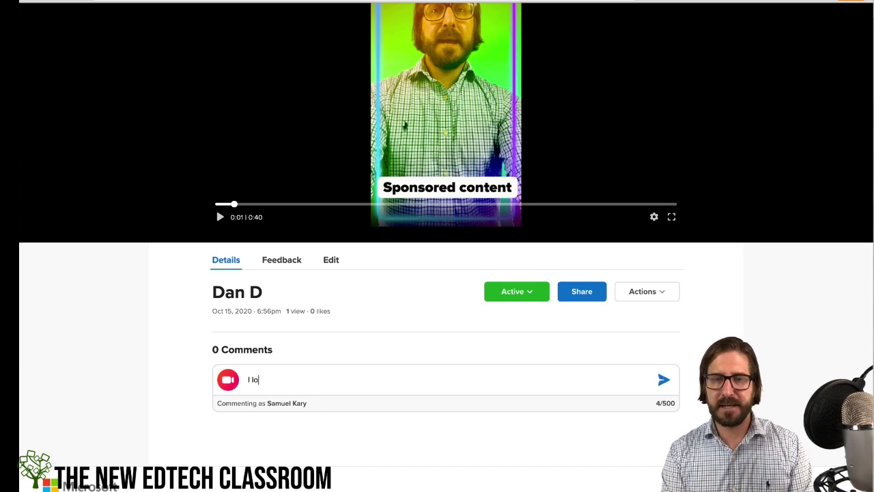
text(ve this!)
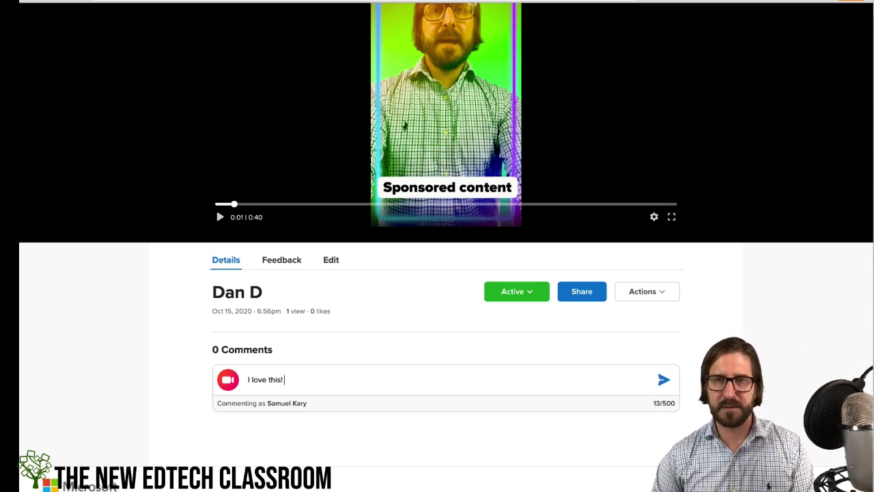